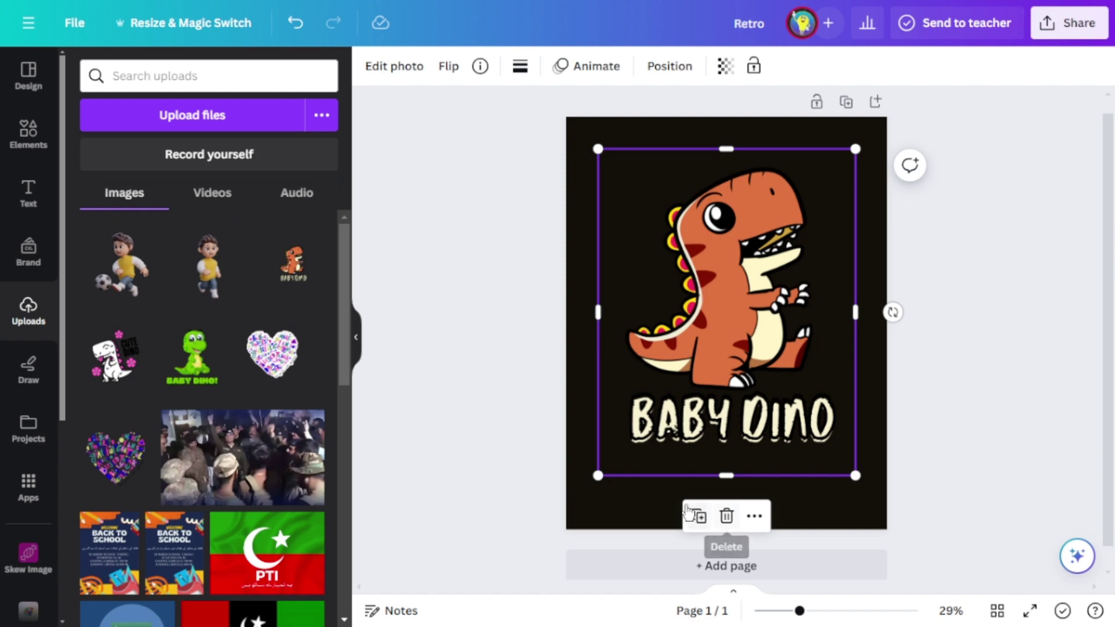
Step: Duplicate the Baby Dino image so a copy overlaps the original
click(699, 516)
Step: Move the dino copy right and give the dino a white #FFFFFF outline of size 35
drag(748, 413, 672, 378)
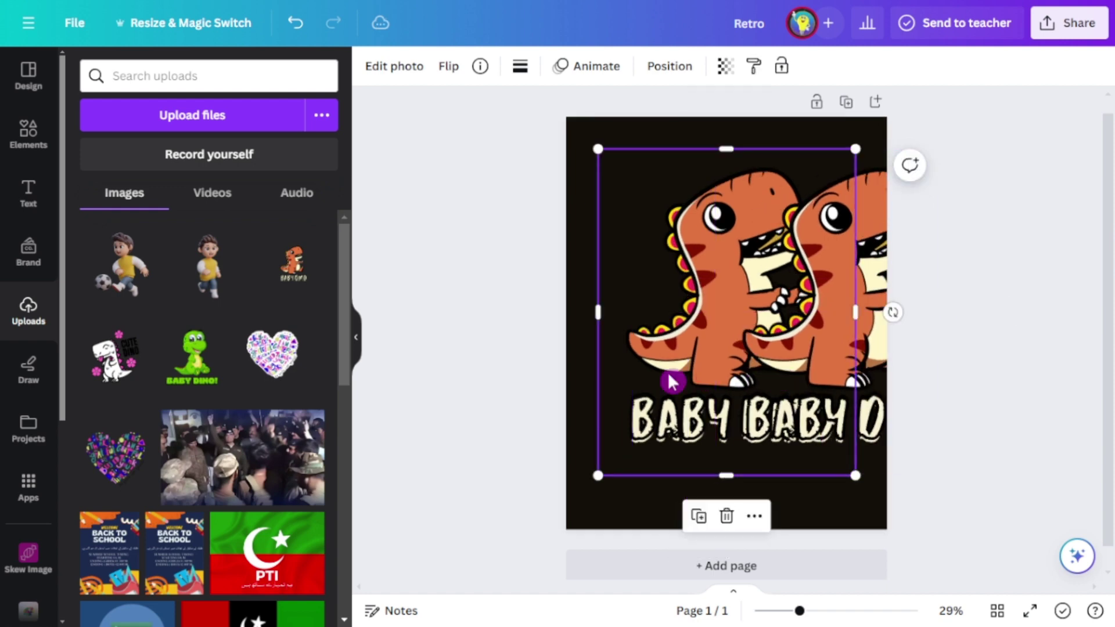
click(409, 75)
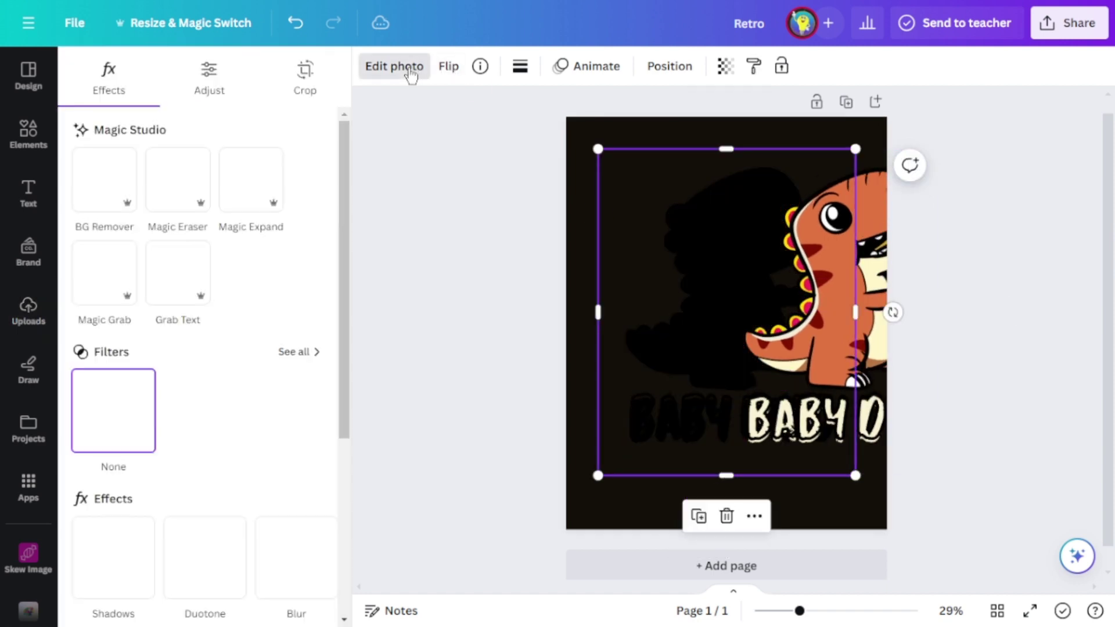
click(113, 587)
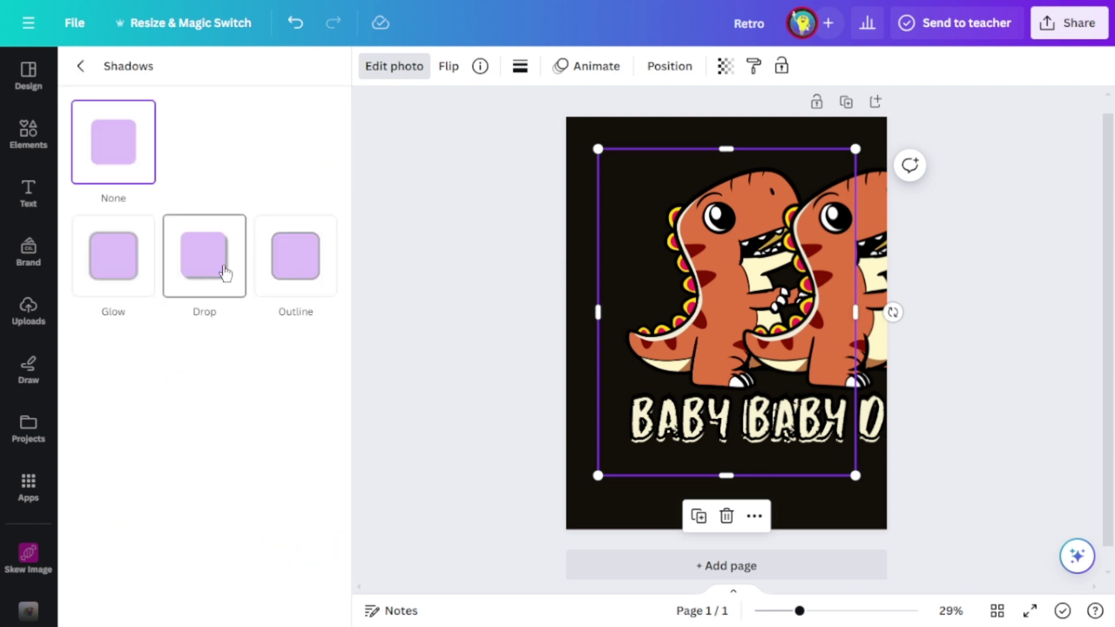
click(328, 261)
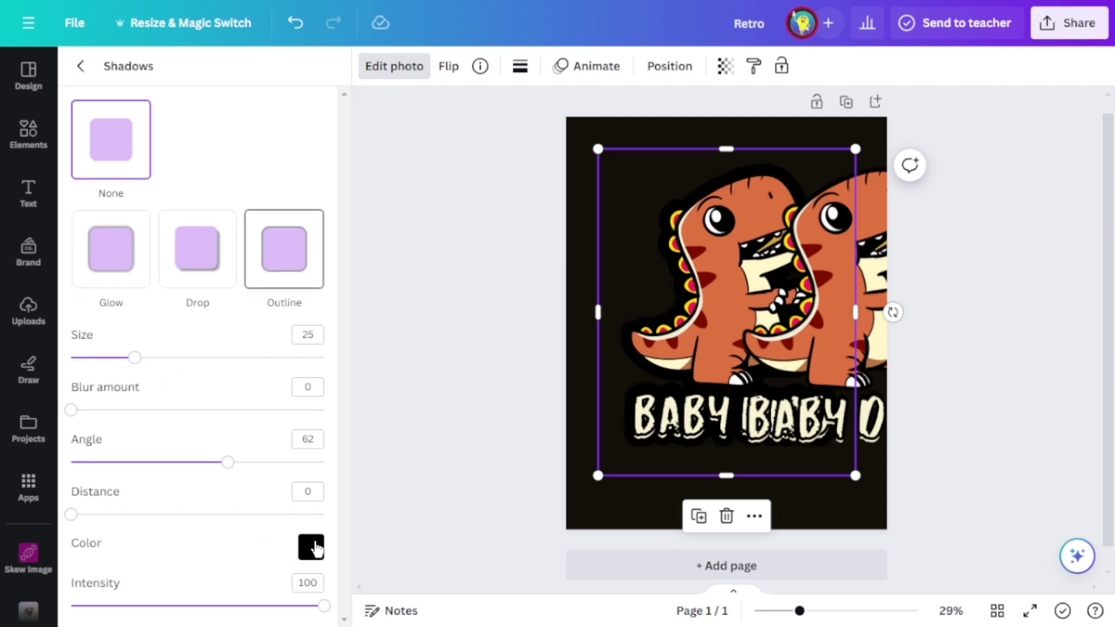
click(315, 548)
drag(314, 370, 288, 335)
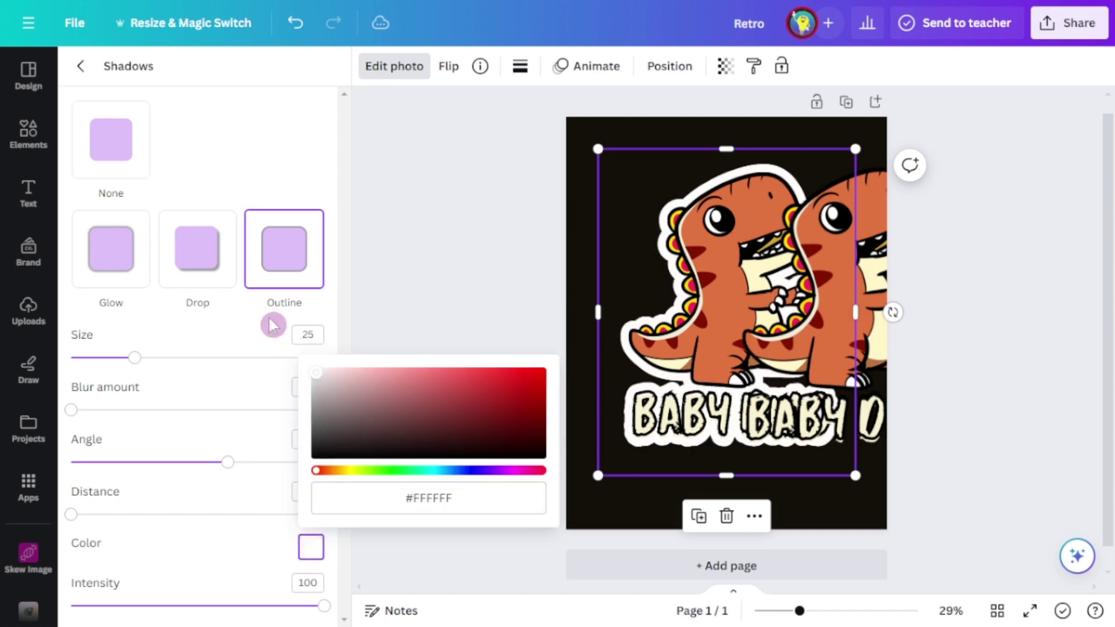
click(138, 359)
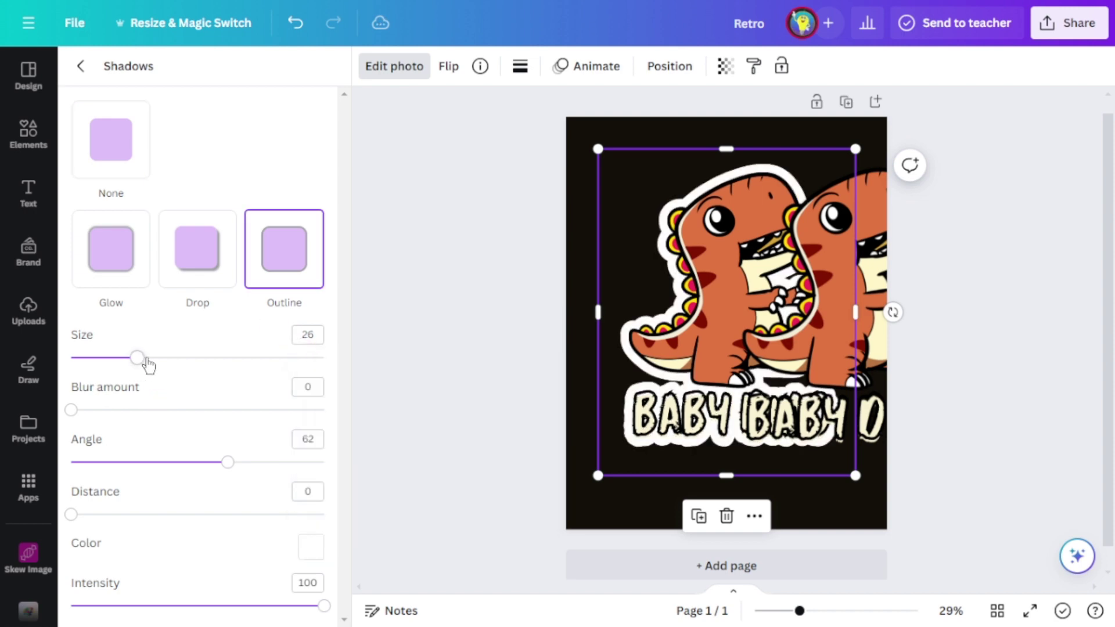
drag(138, 358, 145, 358)
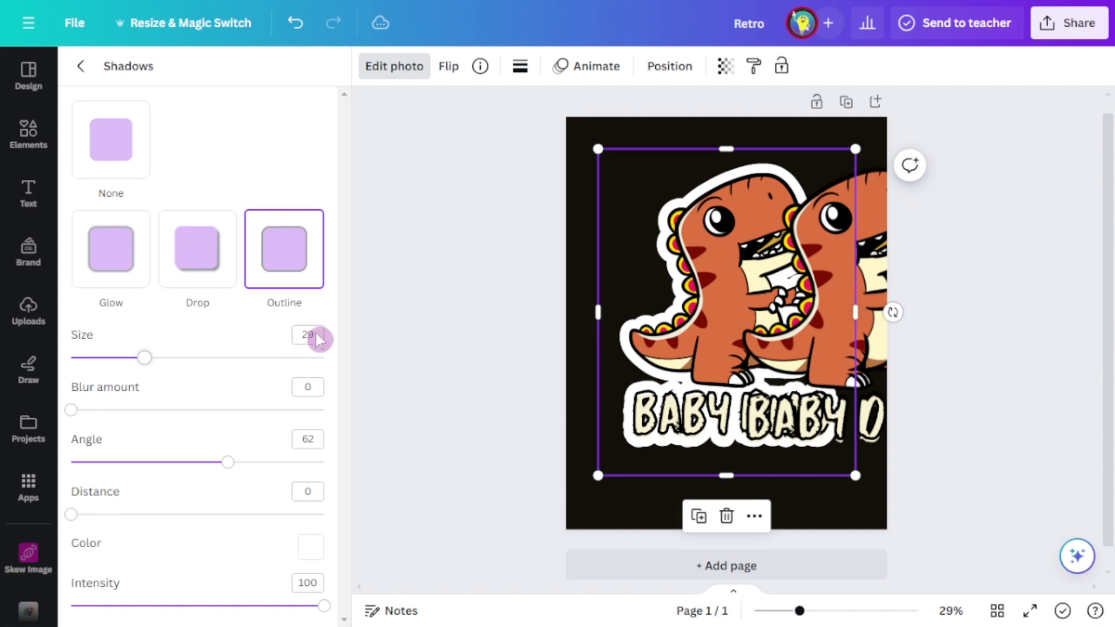
text(40)
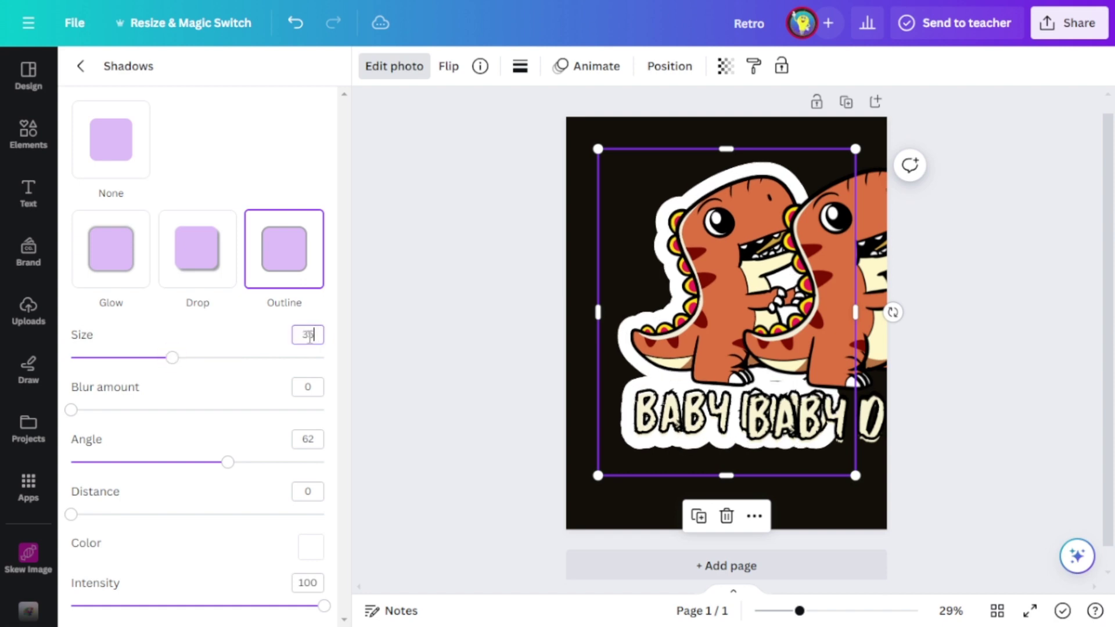
key(Return)
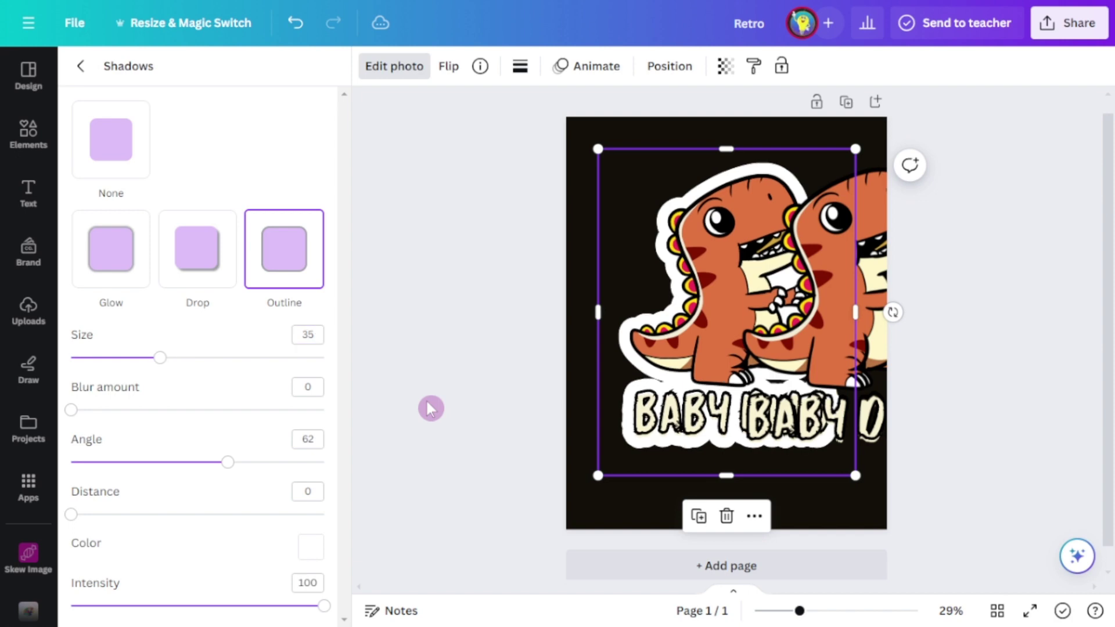
click(619, 473)
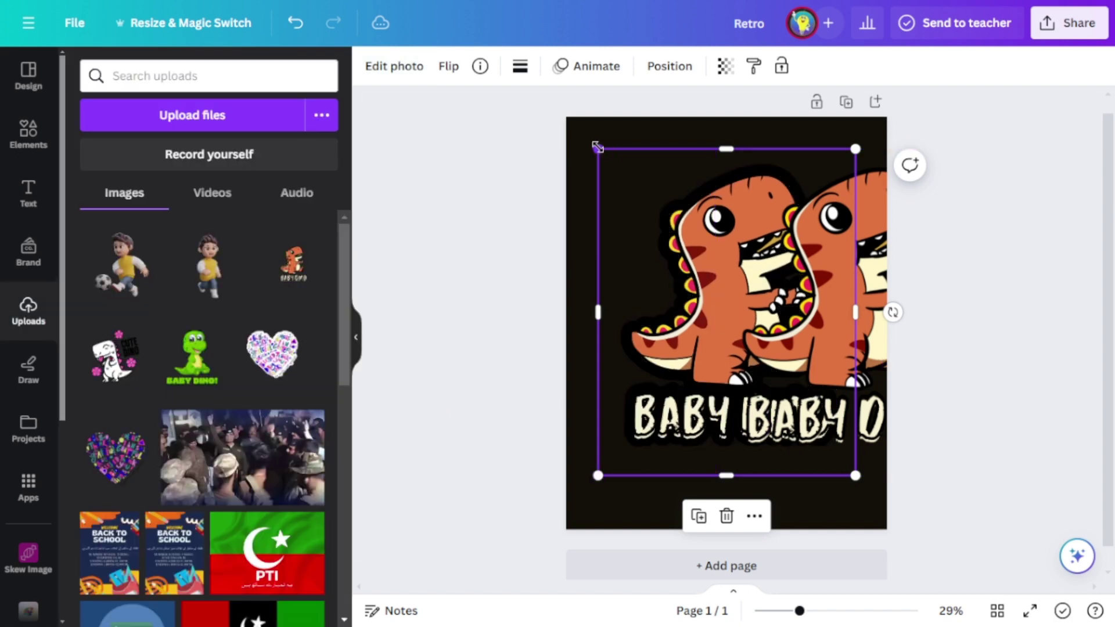
Step: Reapply the white outline size of 35 to the dino
click(395, 66)
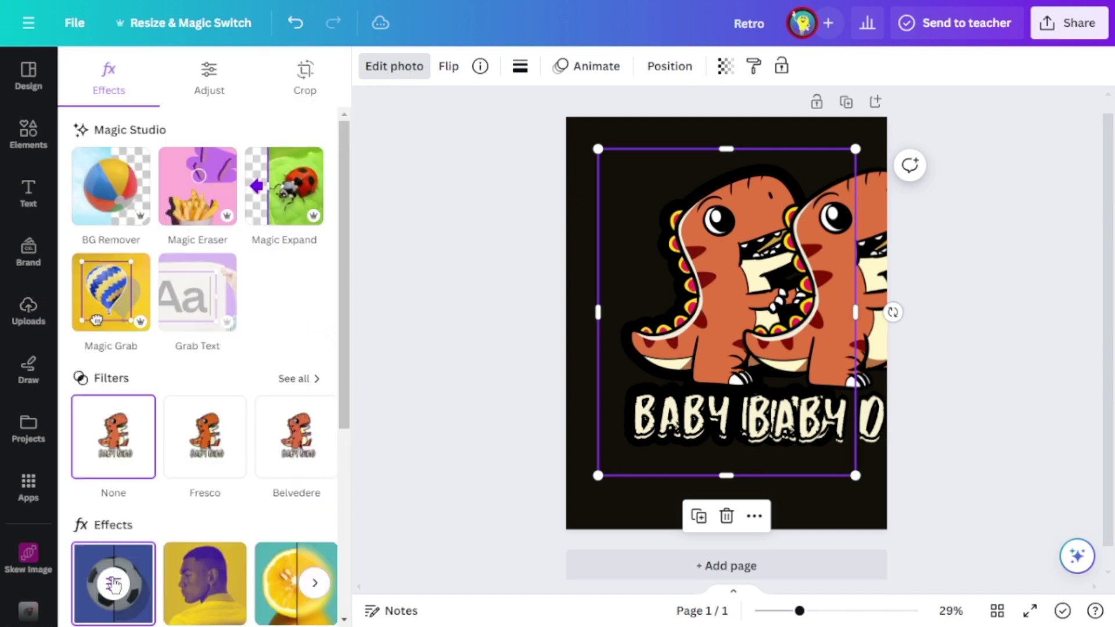
click(113, 582)
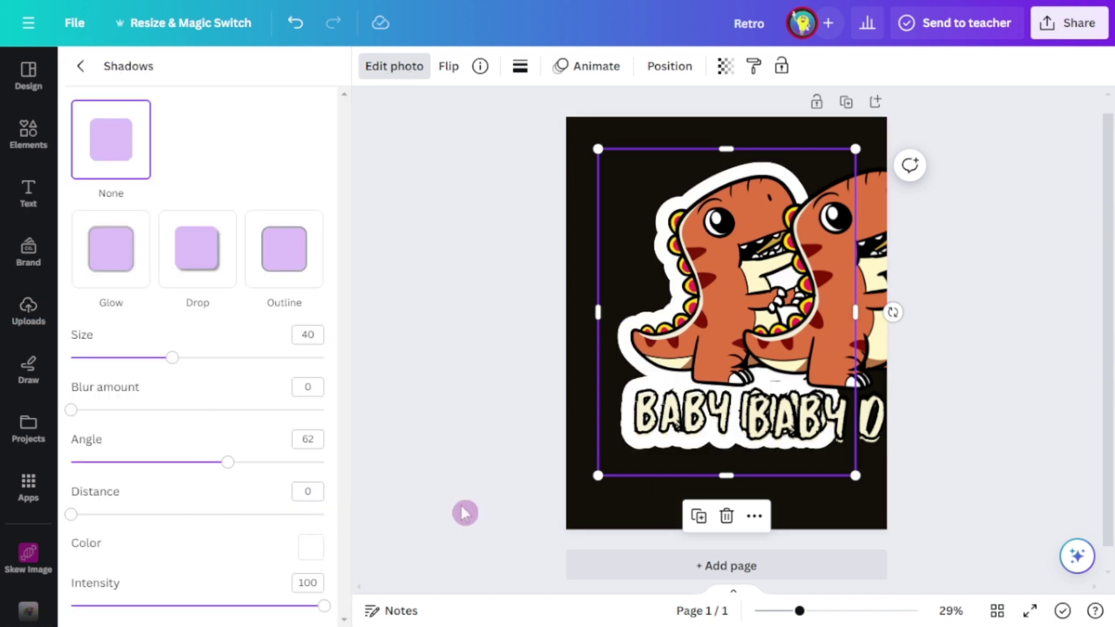
click(317, 340)
text(35)
click(451, 374)
click(579, 390)
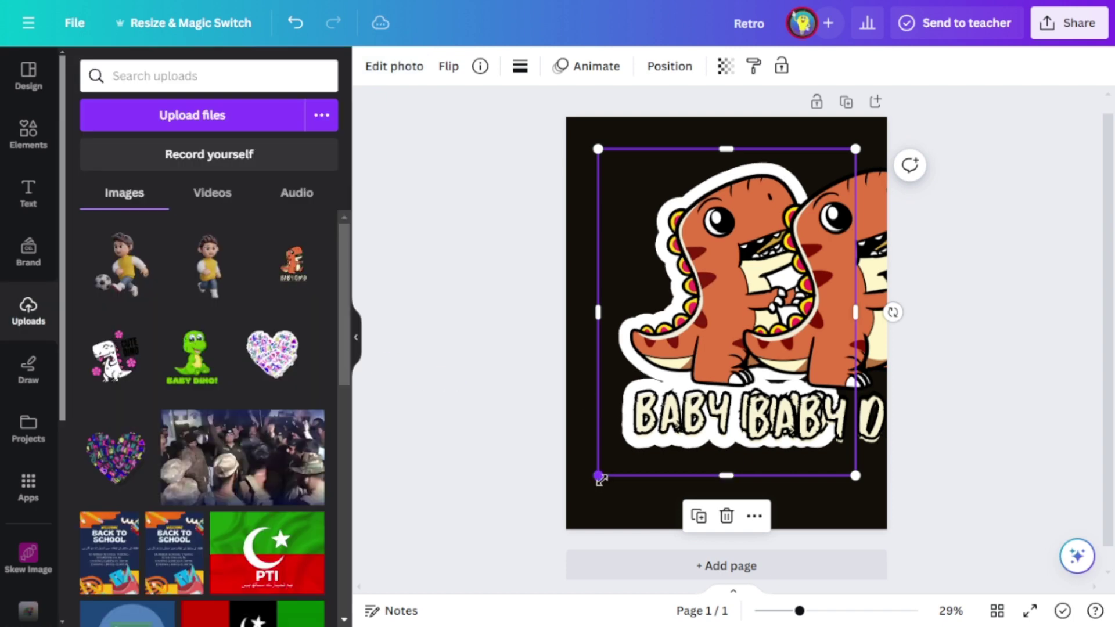
Step: Enlarge both dinos, with the second one overhanging the page's right edge
drag(567, 555, 564, 559)
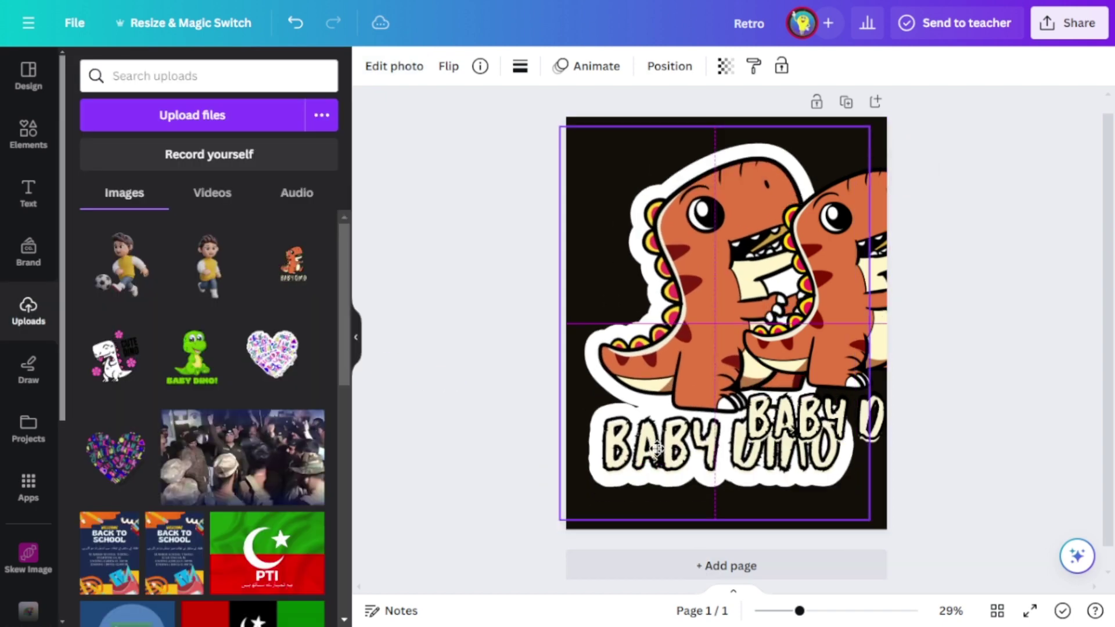
click(948, 407)
drag(847, 349, 711, 338)
drag(578, 471, 534, 580)
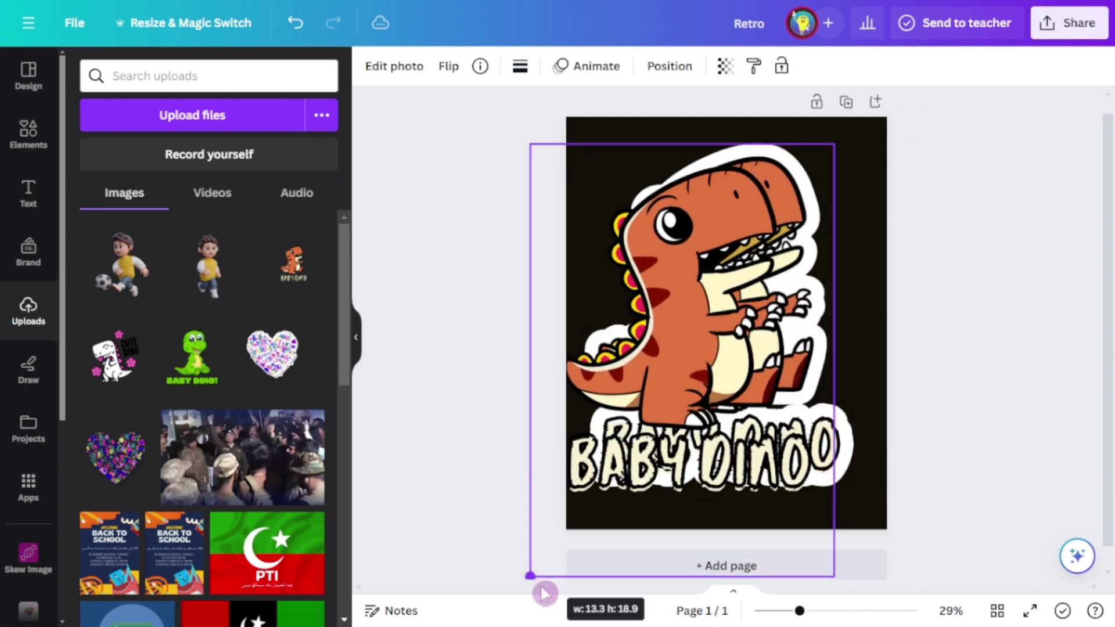
drag(658, 435, 884, 423)
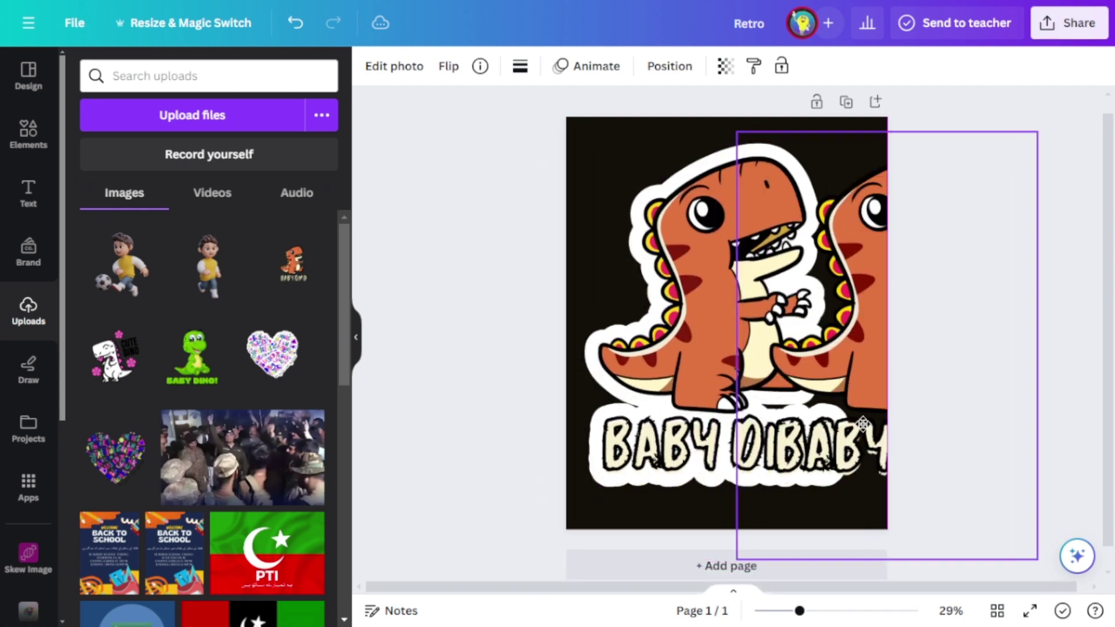
click(668, 398)
click(401, 66)
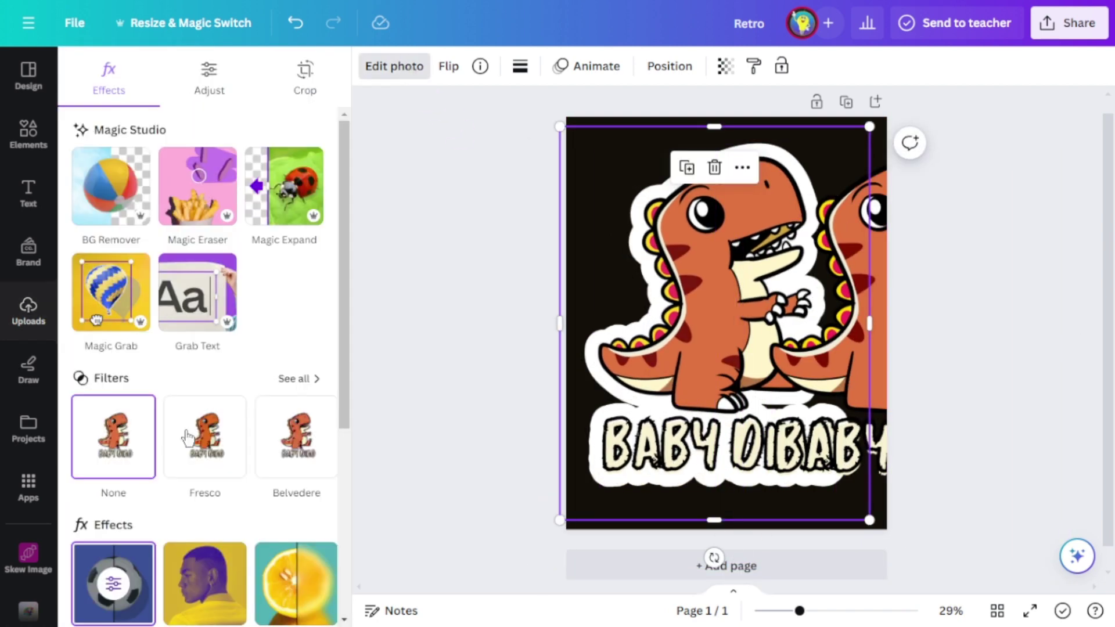
Step: Whiten the dino copy with a custom duotone and reduce its outline size to 30
scroll(189, 435, down, 5)
click(207, 304)
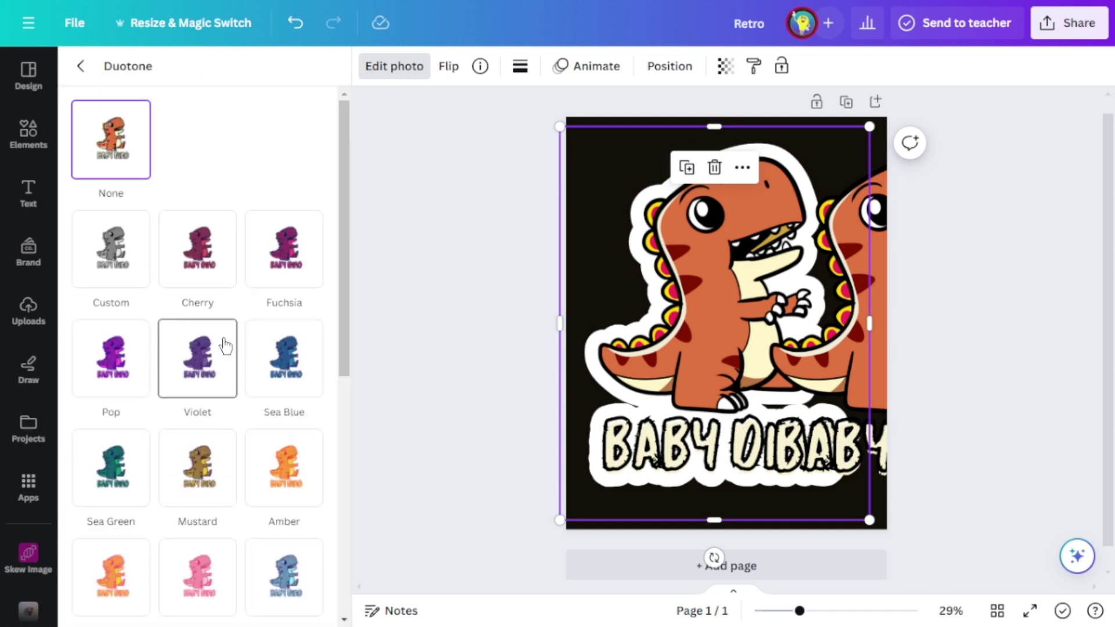
click(110, 263)
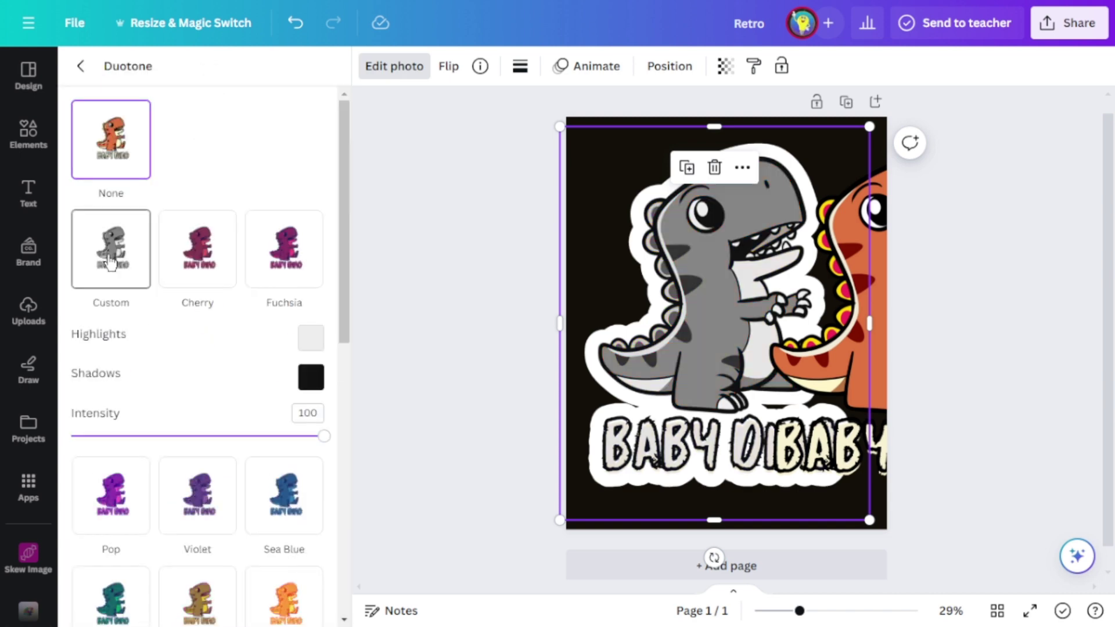
click(311, 378)
click(332, 428)
click(259, 379)
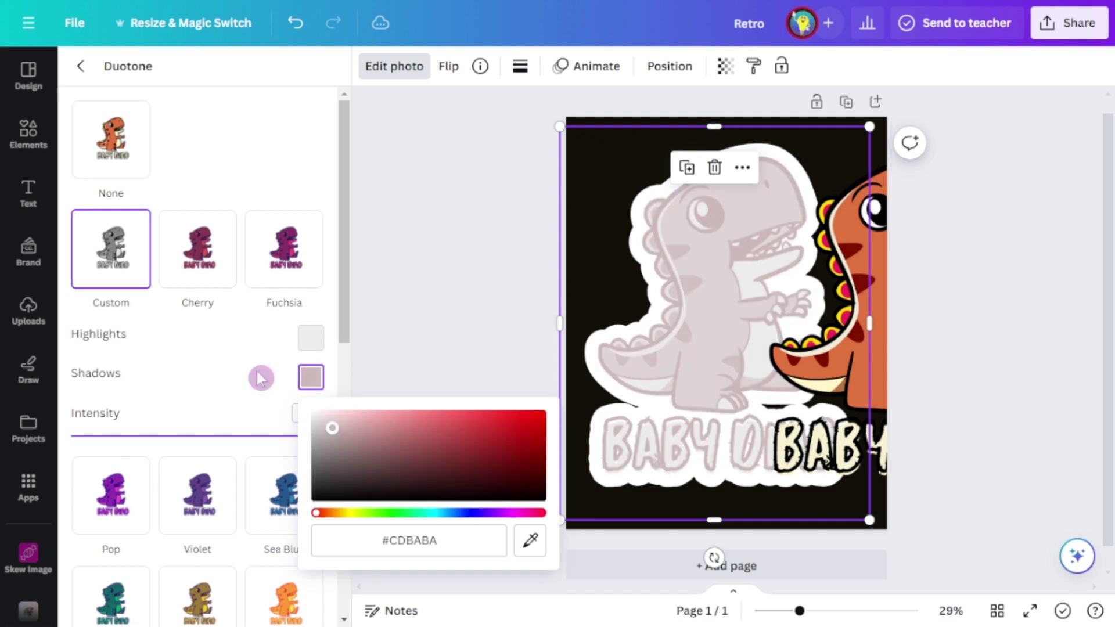
click(308, 347)
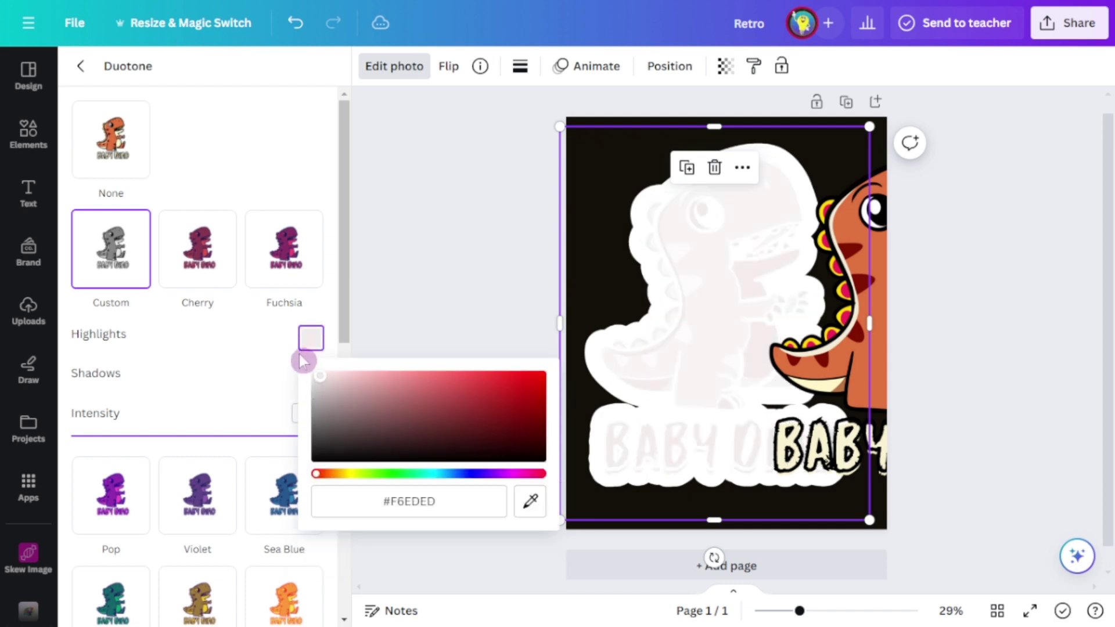
click(316, 375)
click(943, 375)
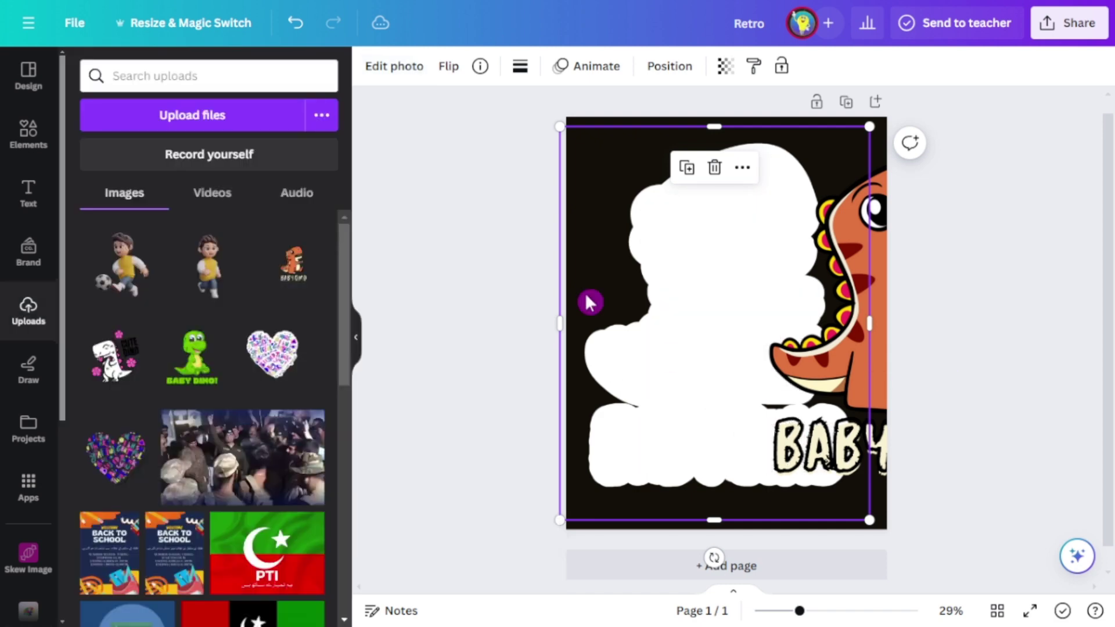
scroll(117, 589, down, 5)
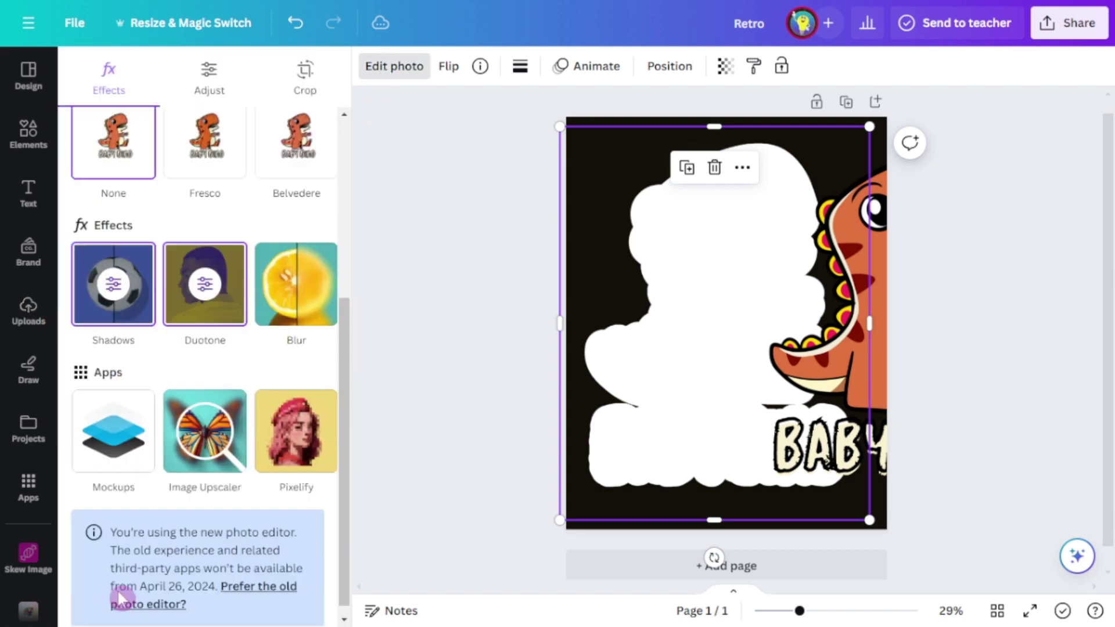
click(114, 285)
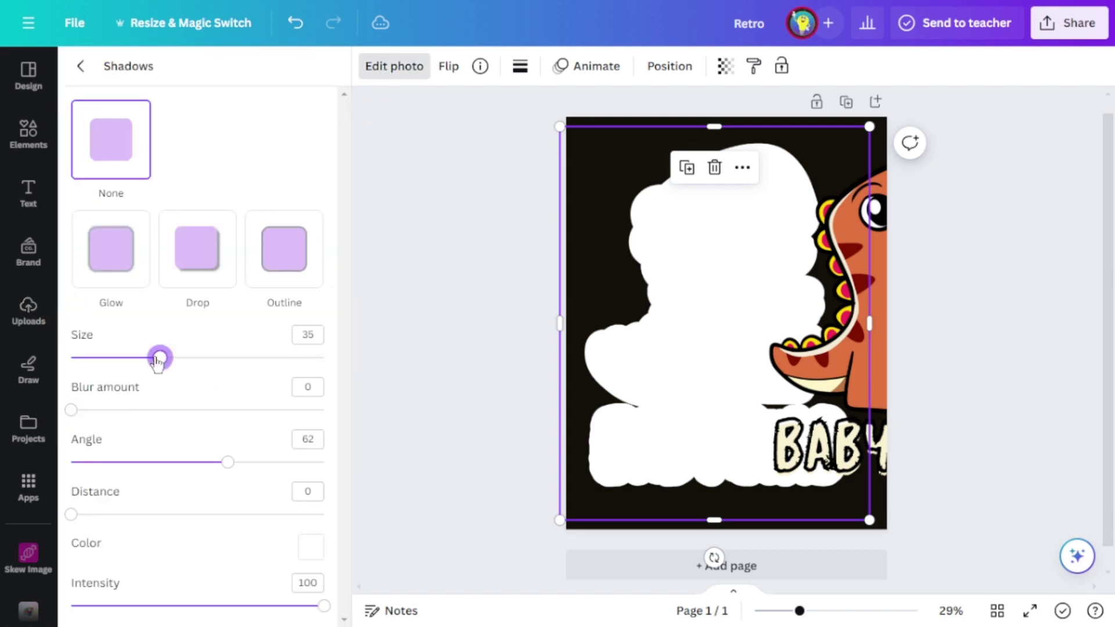
drag(156, 360, 145, 360)
Step: Move the orange dino over its white silhouette and shift it slightly right
click(940, 261)
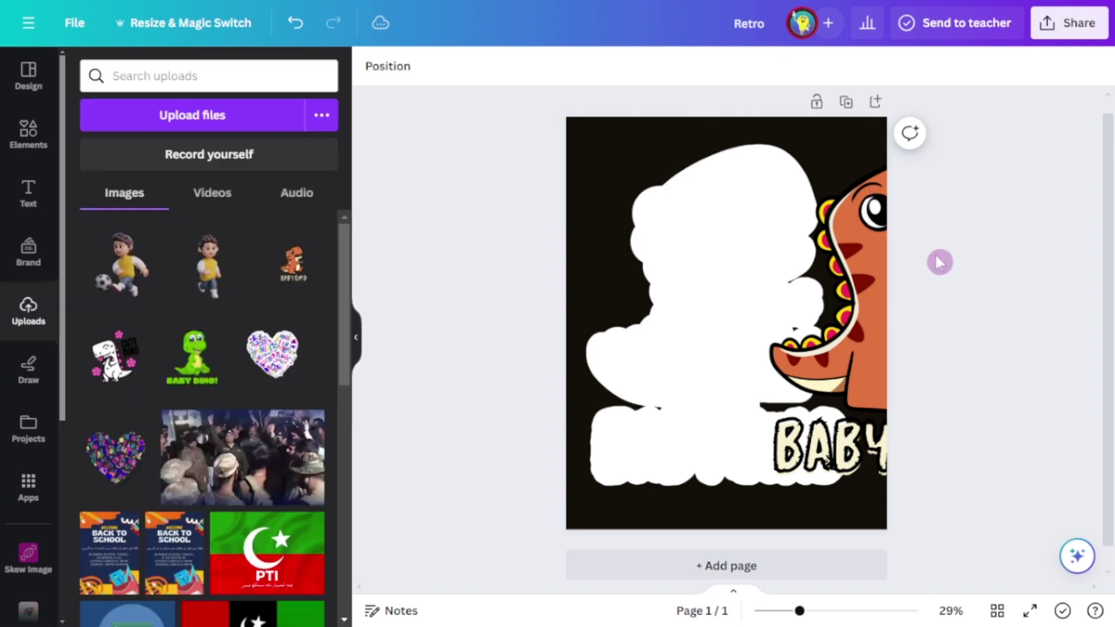
drag(859, 308, 689, 309)
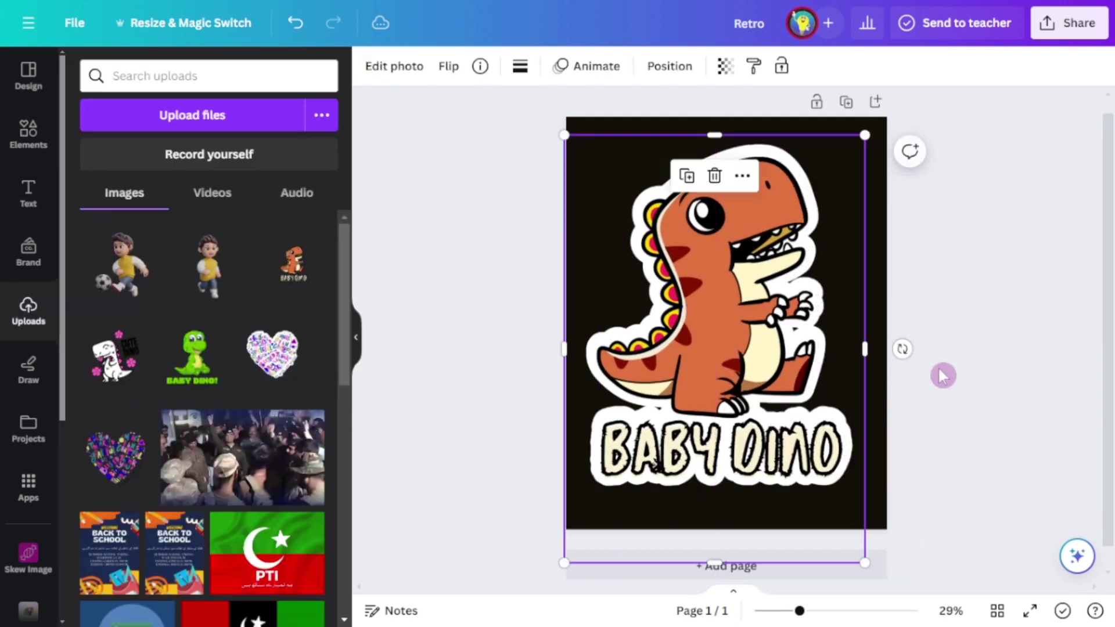
click(943, 375)
drag(729, 341, 820, 331)
Step: Add page 2 with the green Baby Dino, pasting the orange dino's style to whiten it
click(620, 573)
click(197, 363)
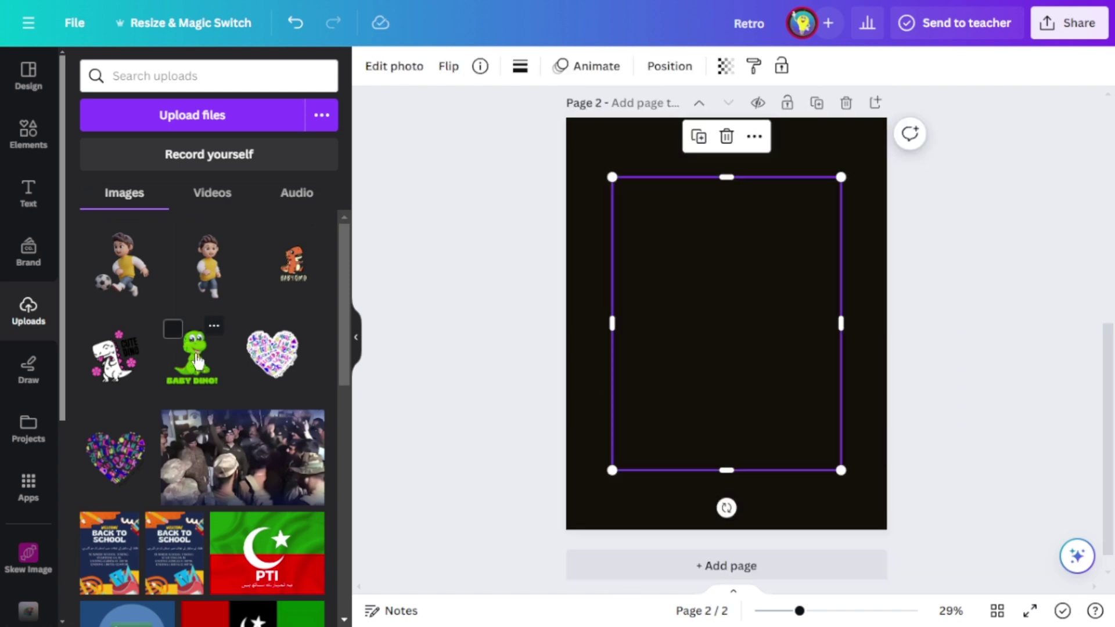
scroll(892, 361, up, 5)
scroll(892, 361, up, 1)
click(652, 256)
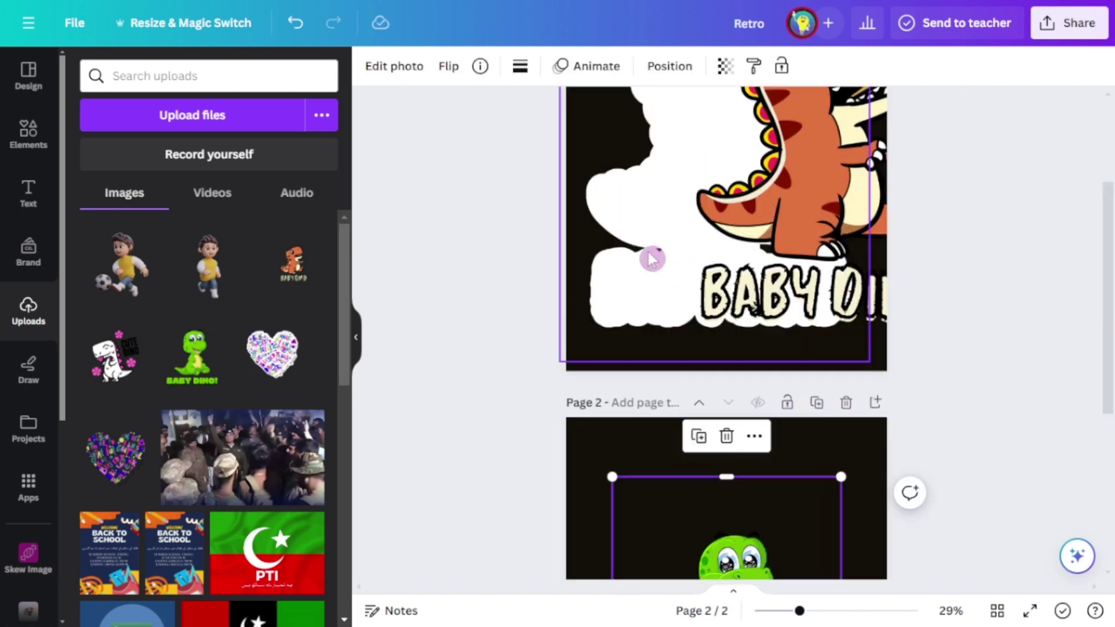
click(754, 65)
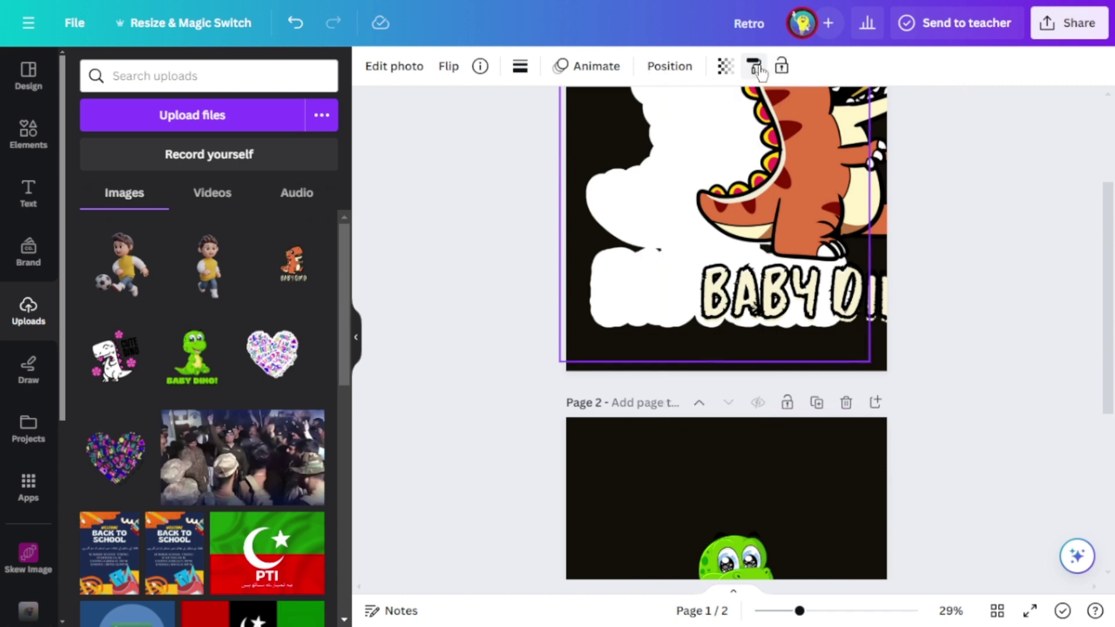
click(738, 526)
Step: Enlarge the white silhouette and layer a second, equally enlarged green dino over it
drag(1108, 470, 1102, 429)
drag(839, 259, 931, 140)
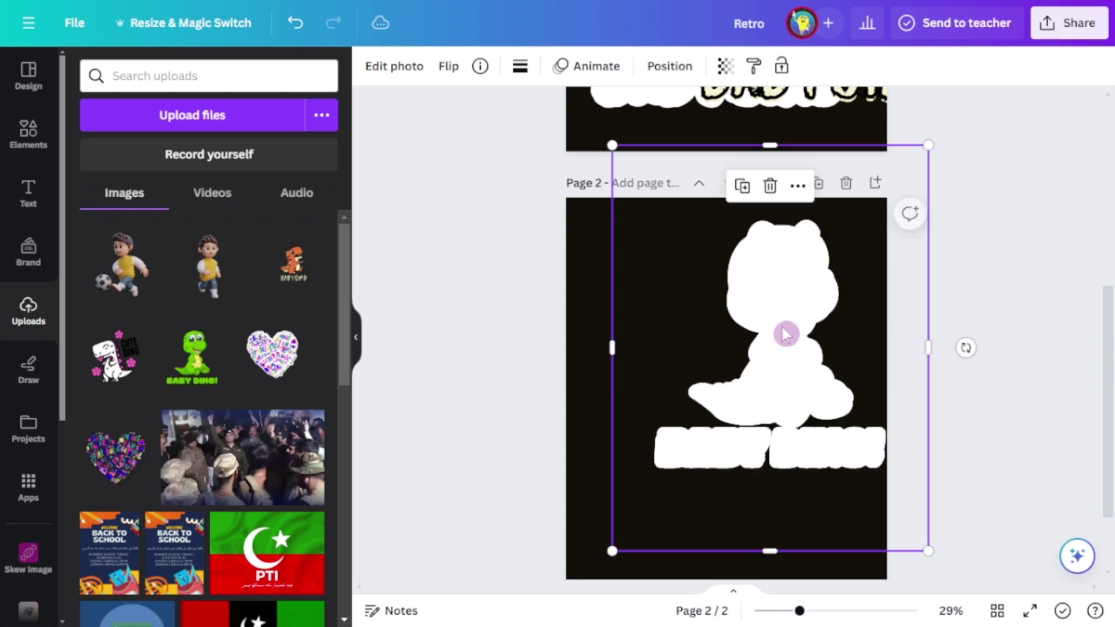
drag(783, 333, 739, 384)
click(197, 357)
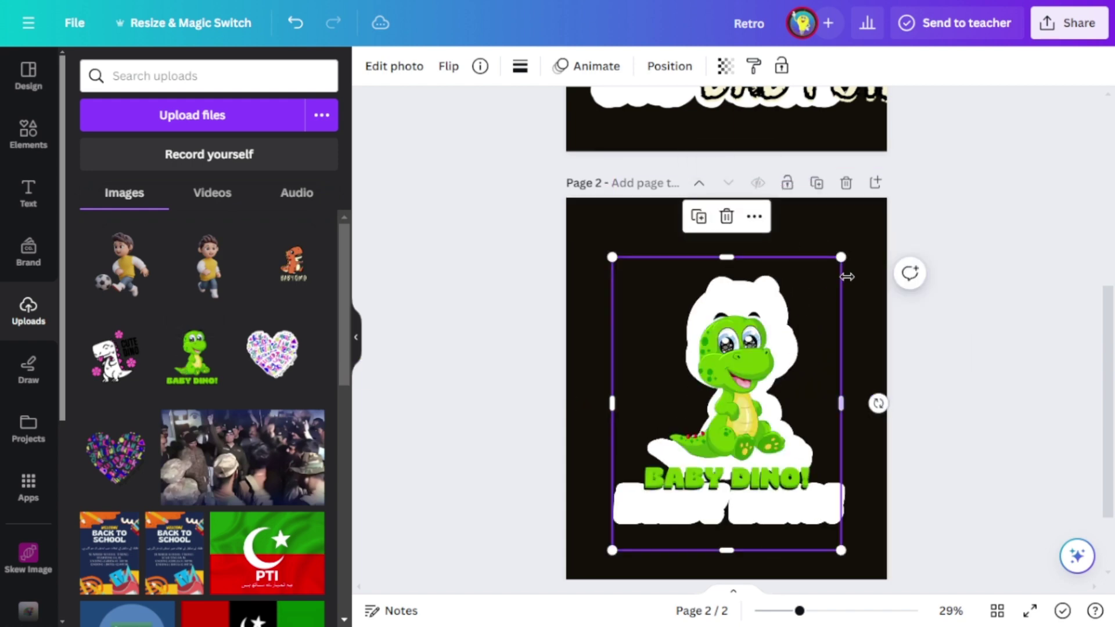
drag(841, 256, 928, 142)
drag(807, 312, 761, 391)
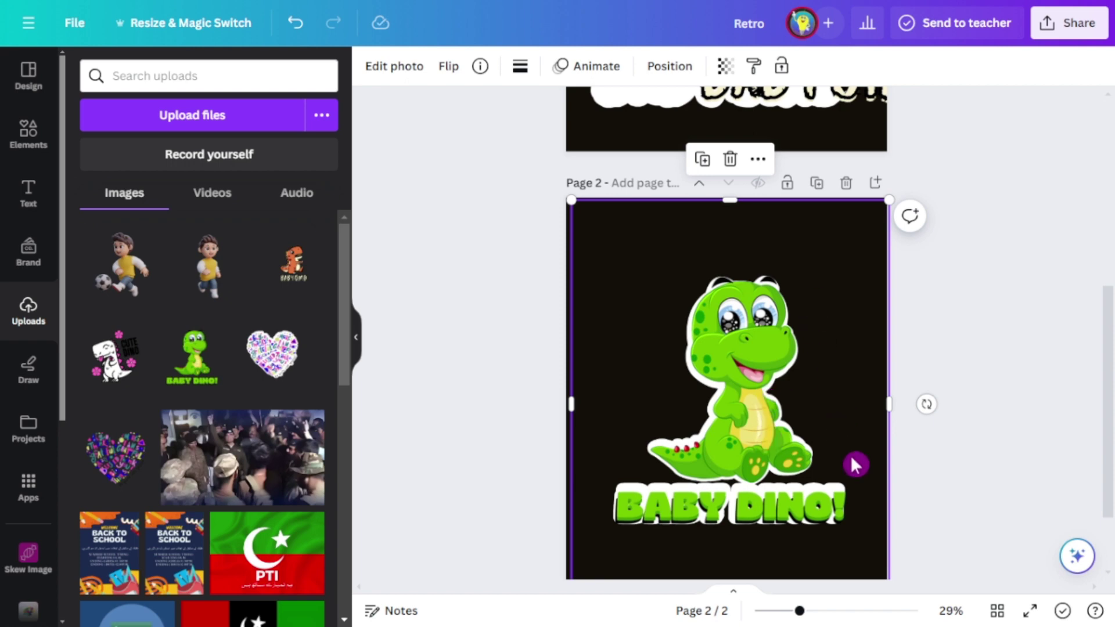
scroll(850, 458, down, 2)
Step: Nudge the green dino into place, then open Shadows for the white silhouette layer beneath it
drag(889, 505, 876, 489)
drag(761, 352, 771, 368)
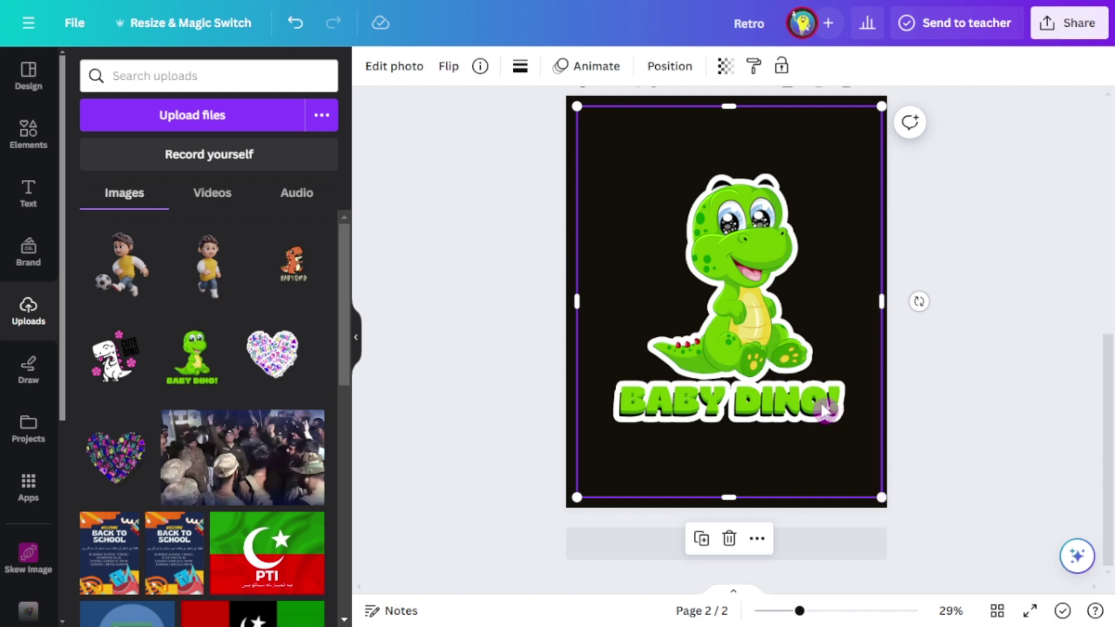
click(685, 71)
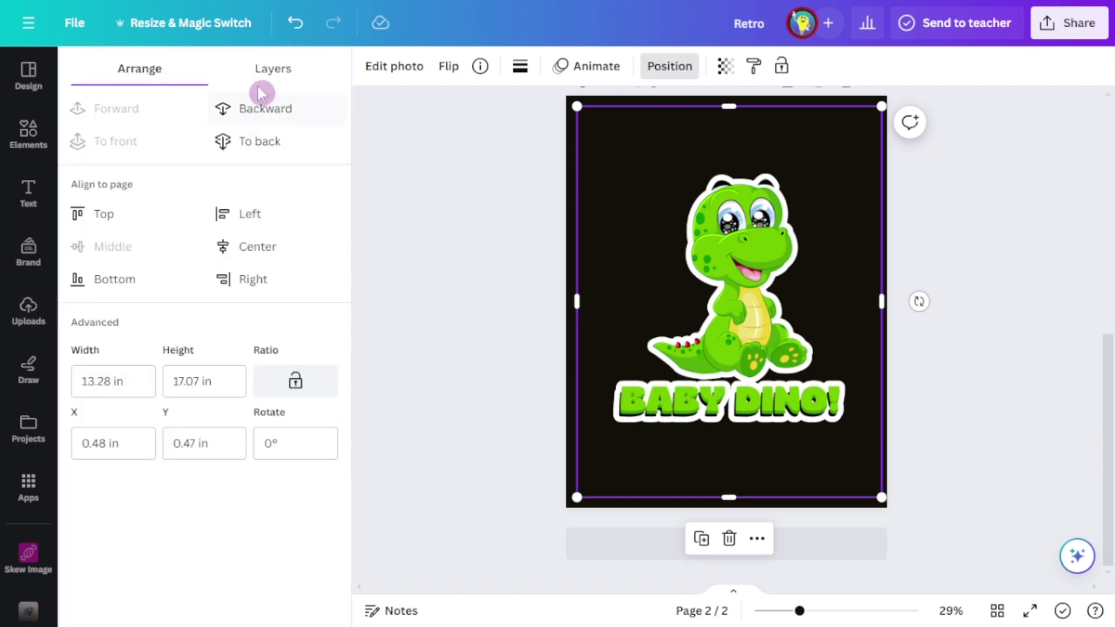
click(268, 69)
click(242, 235)
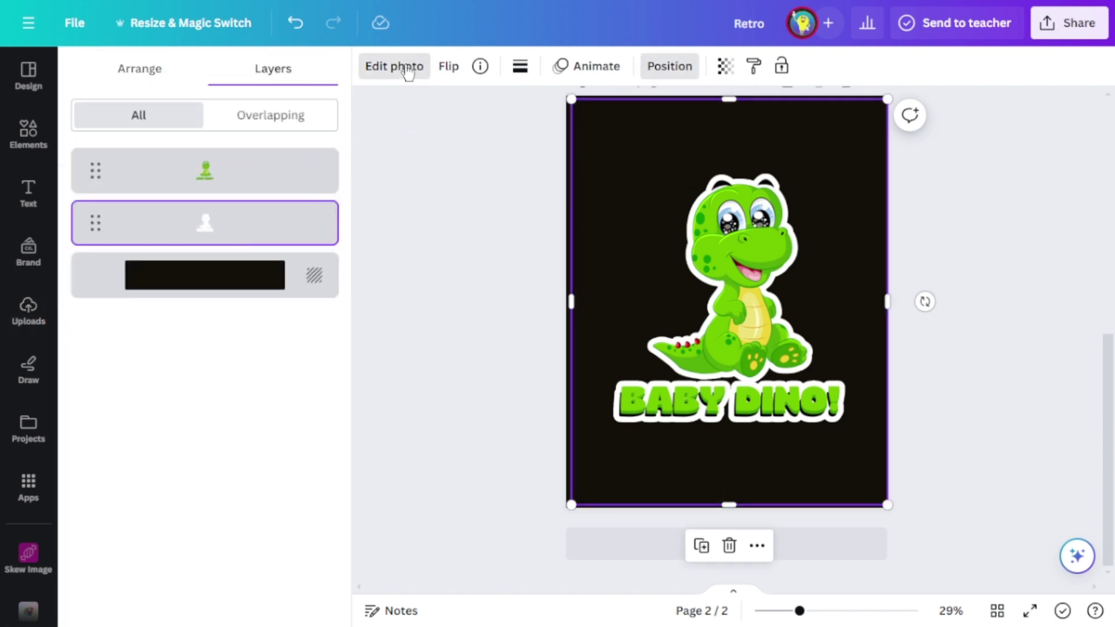
click(408, 68)
scroll(205, 299, down, 5)
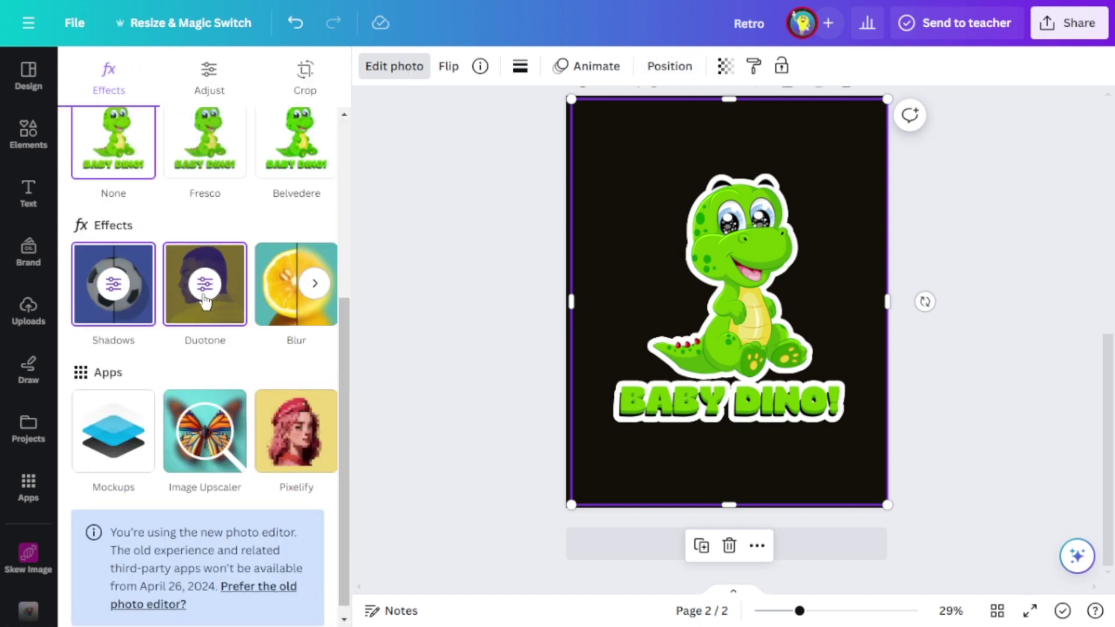
click(114, 285)
Step: Thicken the white silhouette's outline size to 63
click(155, 358)
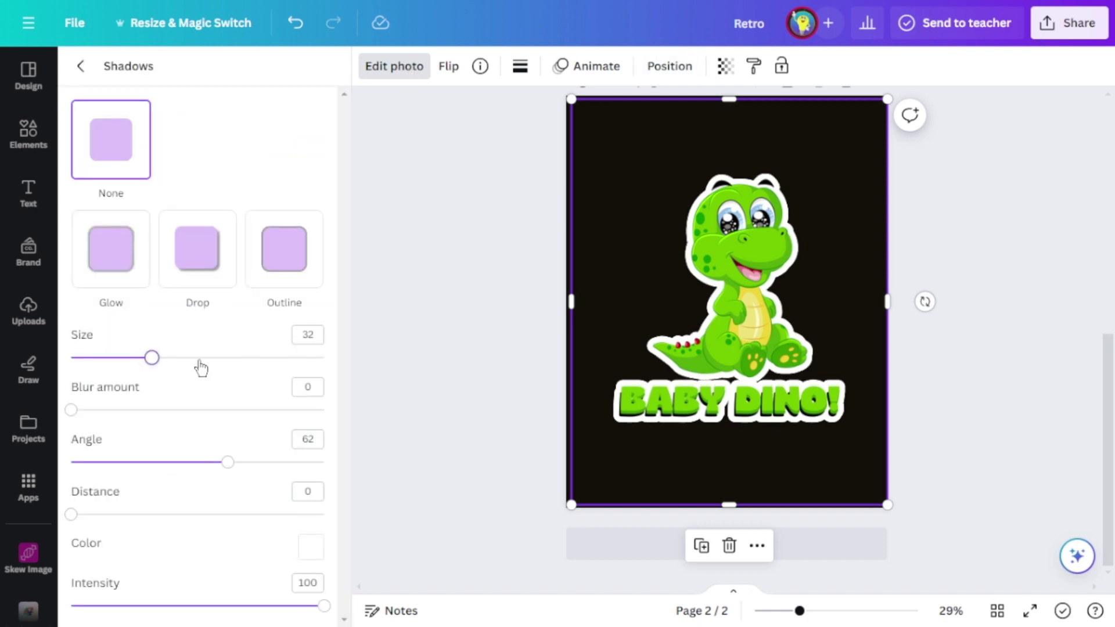
click(279, 357)
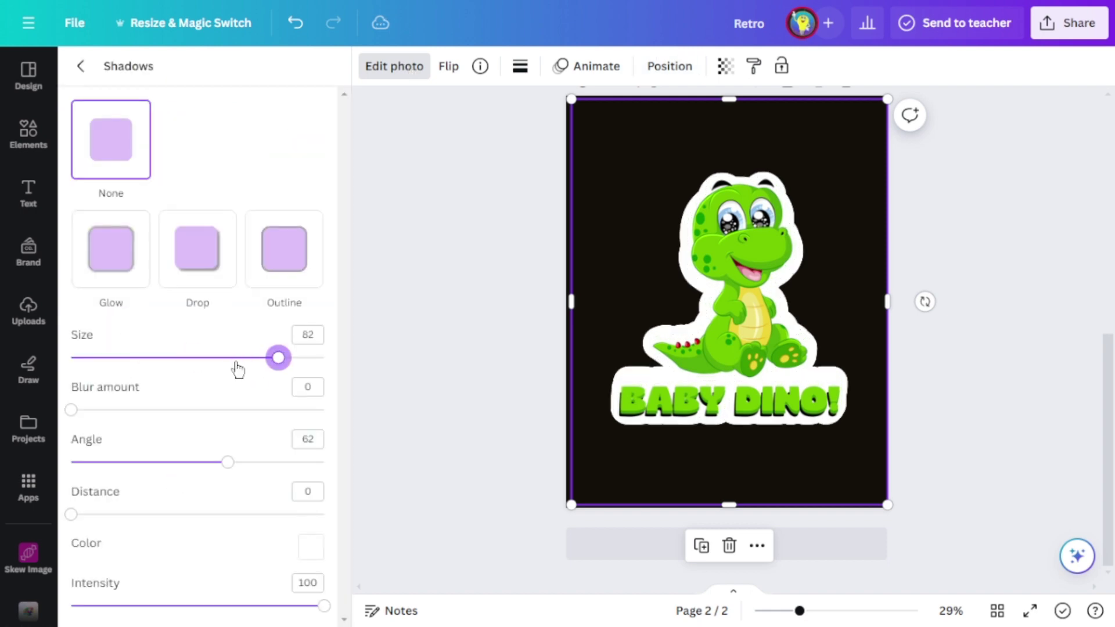
drag(205, 363, 232, 371)
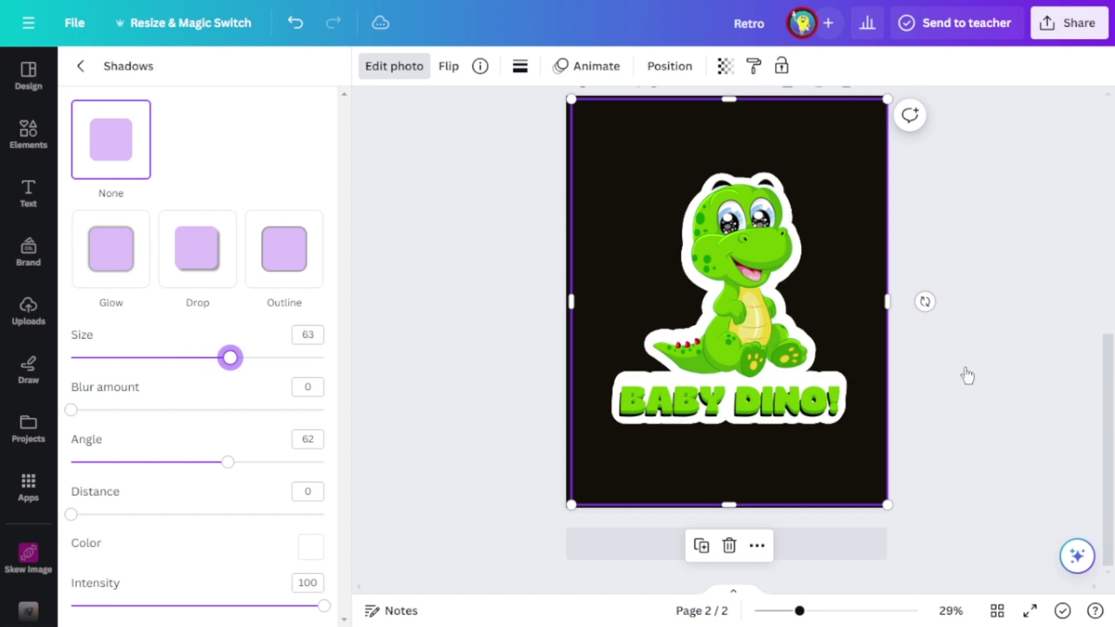
click(998, 406)
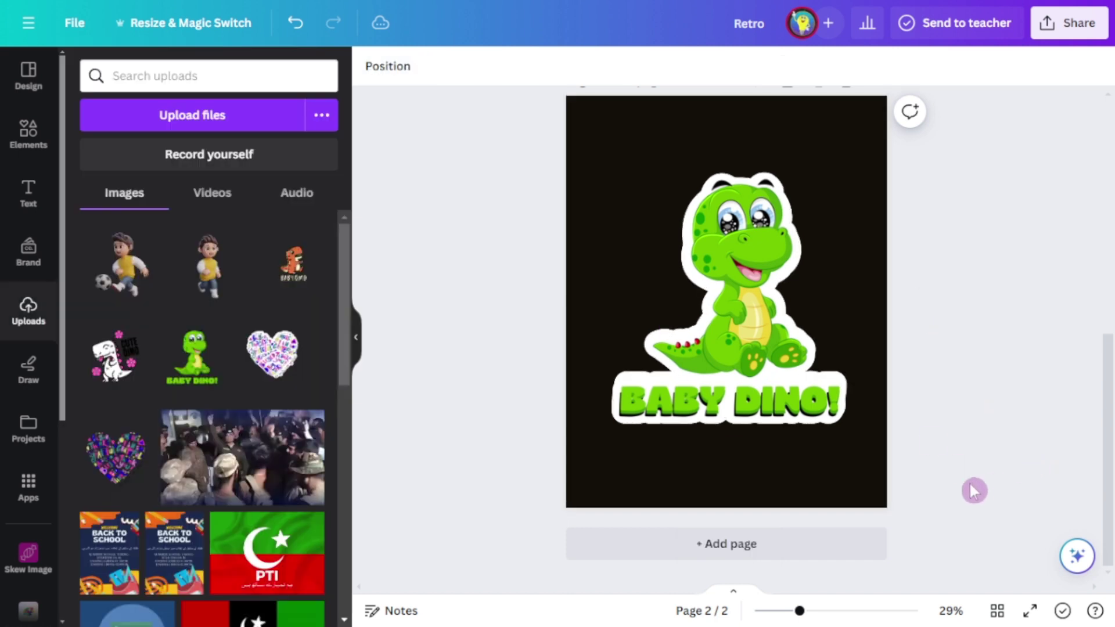
Step: Group the green dino with its silhouette and shrink the group
drag(969, 484, 583, 176)
click(687, 545)
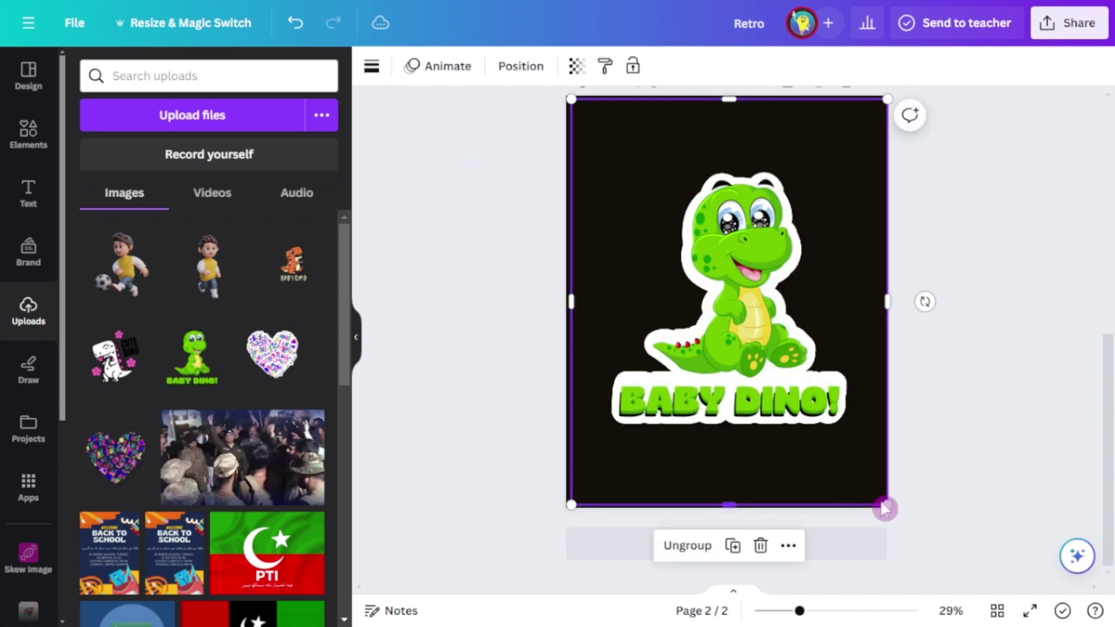
drag(887, 505, 760, 293)
Step: Group the orange dino with its silhouette, shrink it, and move it to page 1's top-left
scroll(760, 293, up, 5)
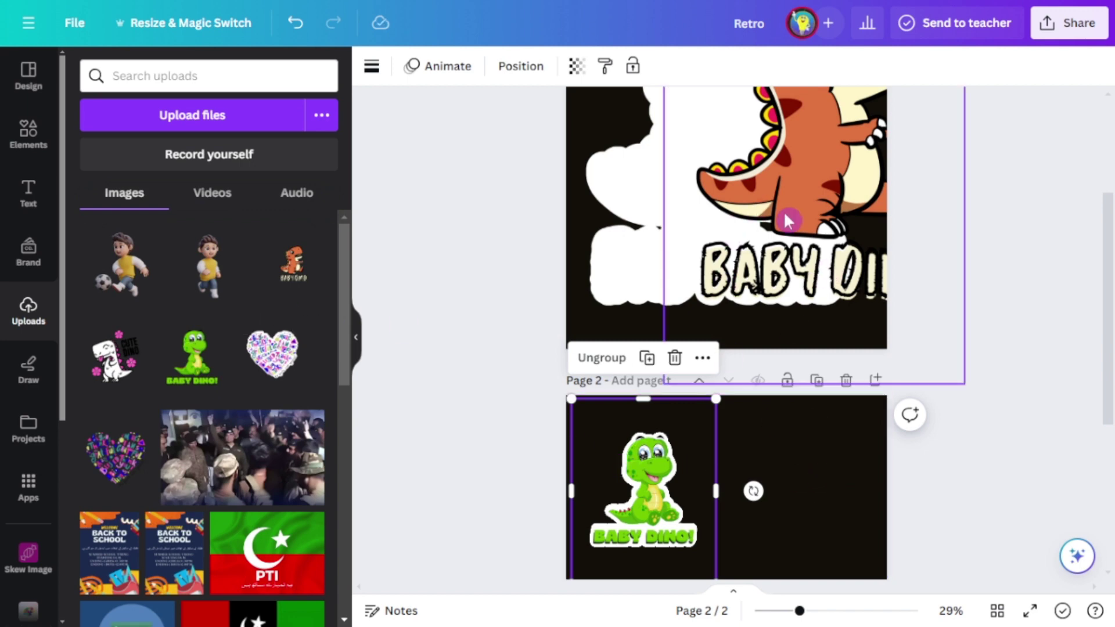
drag(789, 221, 688, 211)
scroll(881, 286, up, 3)
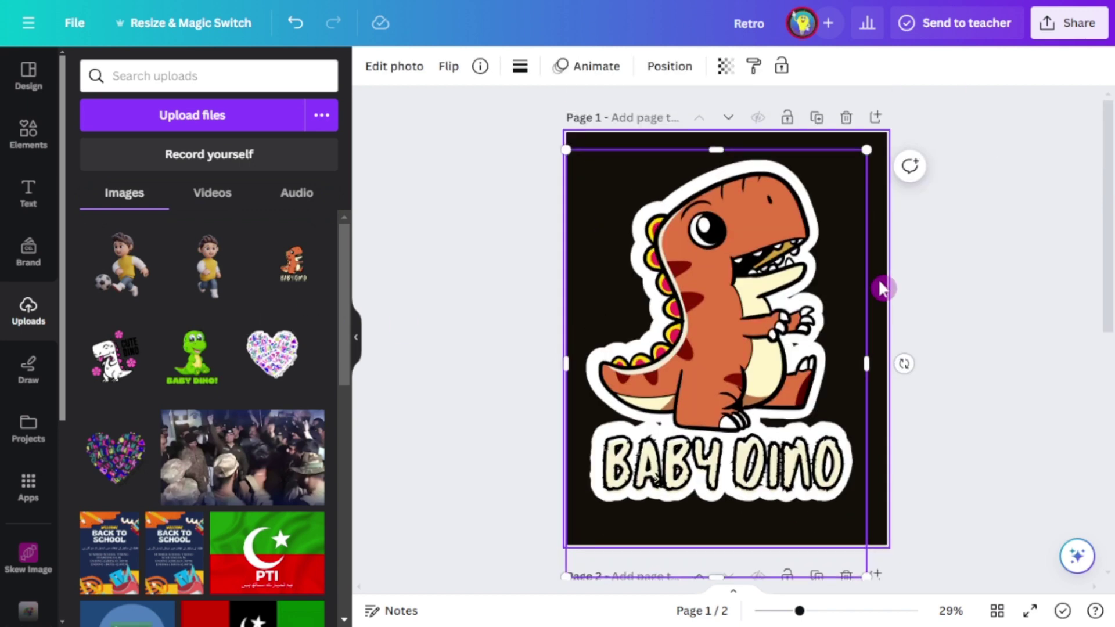
drag(948, 468, 609, 287)
click(673, 183)
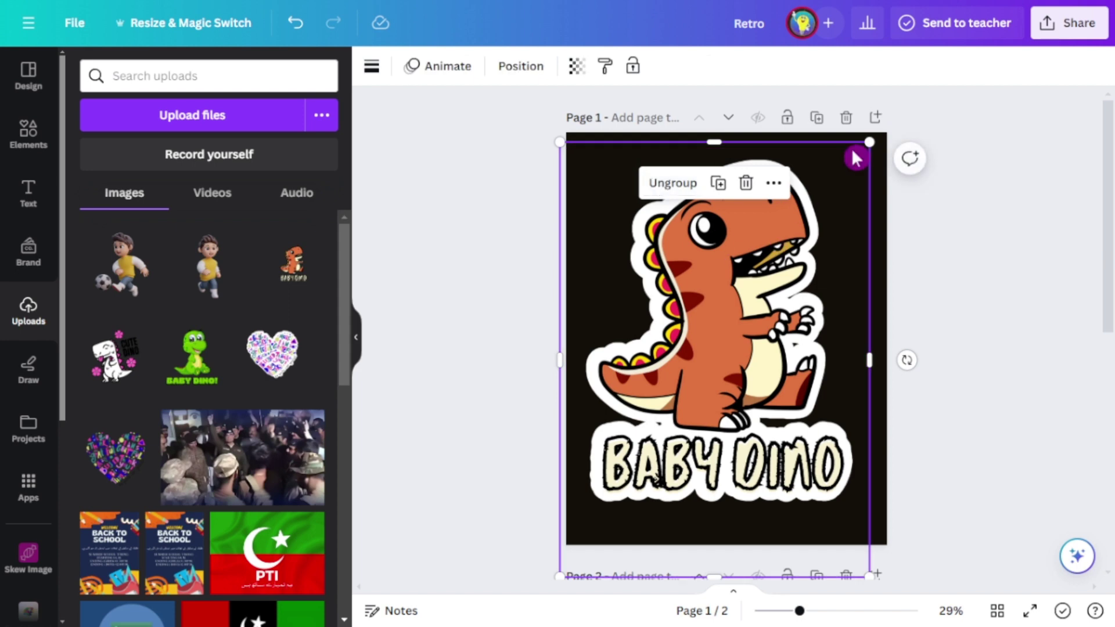
drag(869, 142, 751, 334)
drag(629, 426, 633, 245)
Step: Move the green dino group onto page 1 beside the orange dino, enlarging it slightly
scroll(723, 351, down, 4)
click(659, 409)
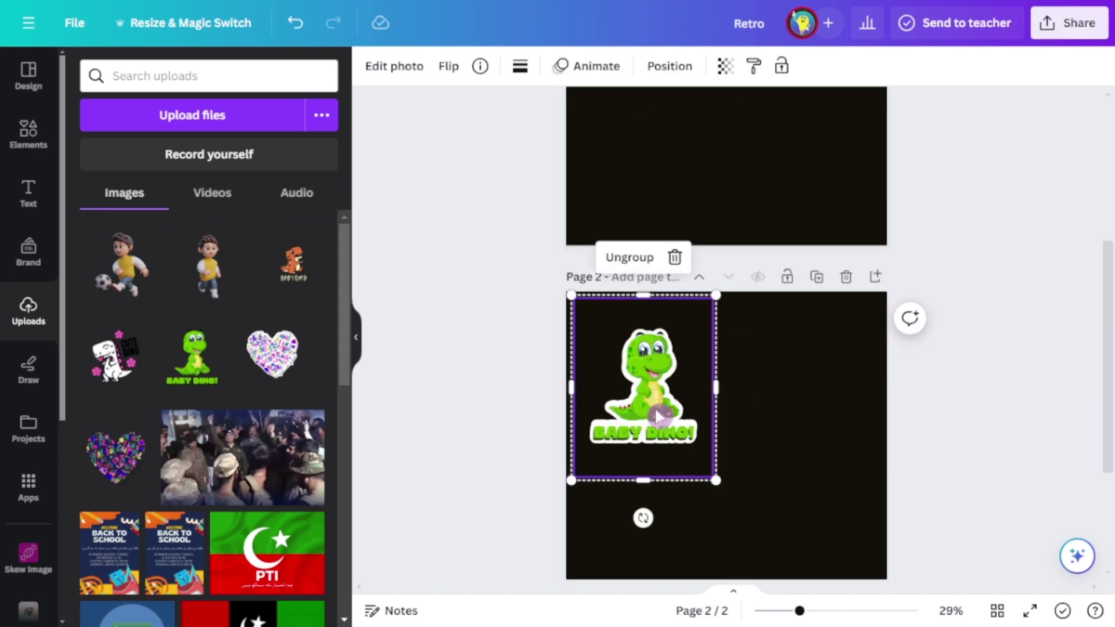
drag(658, 410, 768, 138)
scroll(829, 339, up, 5)
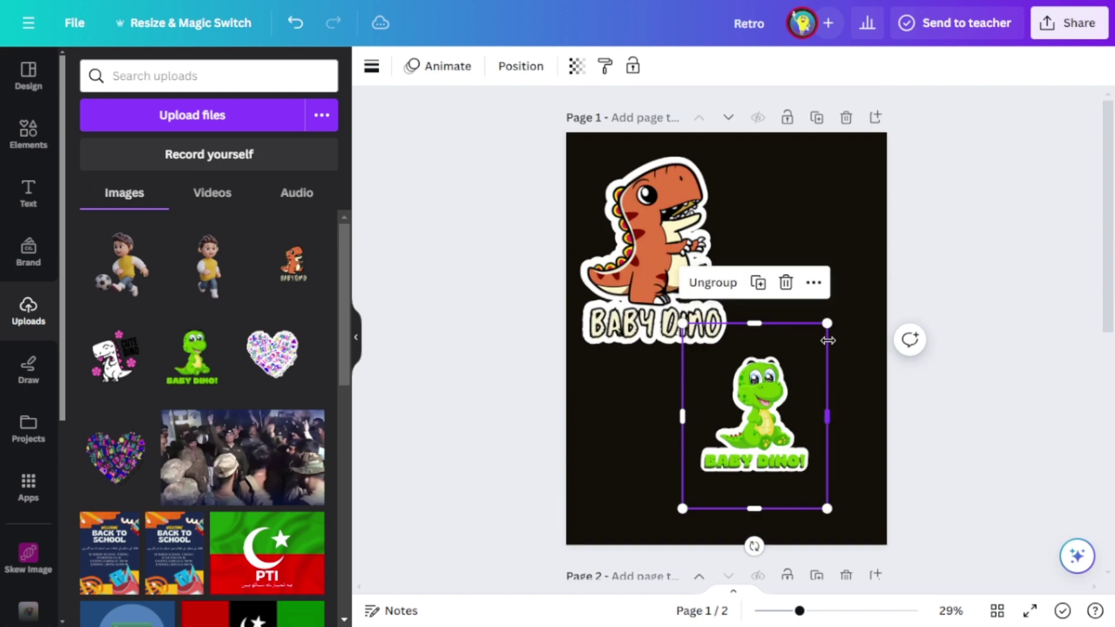
drag(826, 324, 862, 232)
drag(793, 377, 801, 293)
scroll(821, 433, down, 5)
click(836, 430)
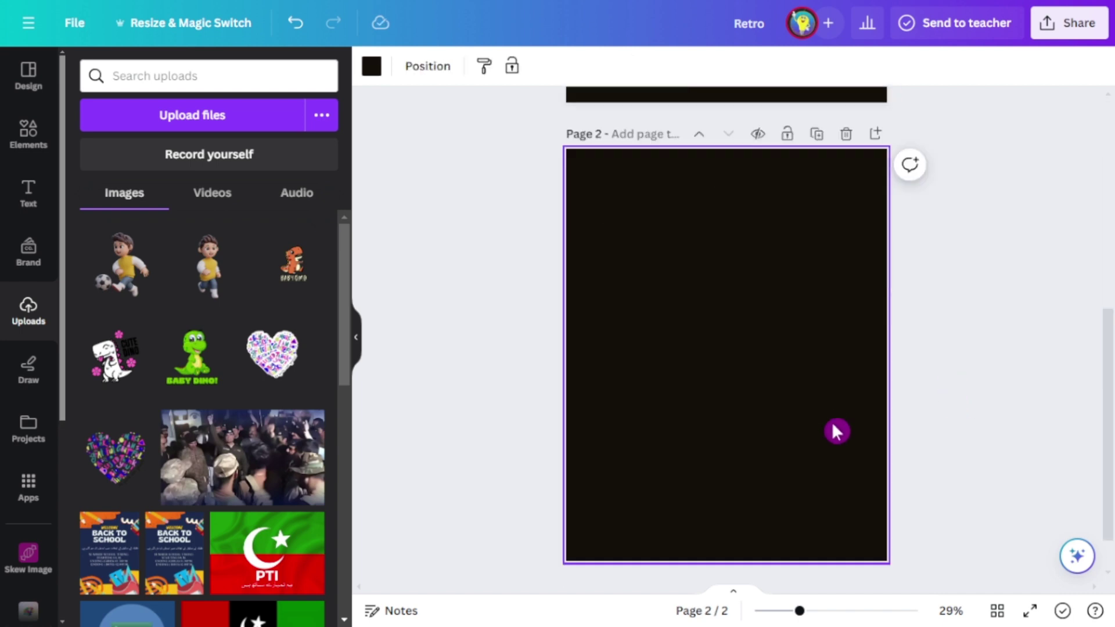
Step: Add the Cute Dino image to page 2 and ungroup the green dino group
click(127, 355)
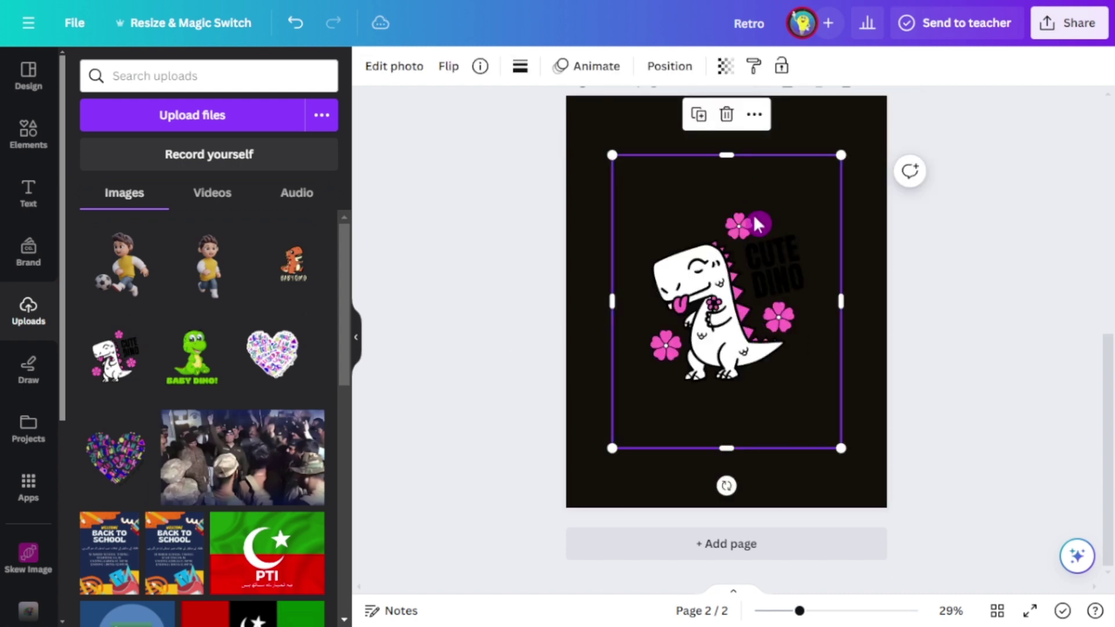
scroll(714, 148, up, 4)
click(783, 175)
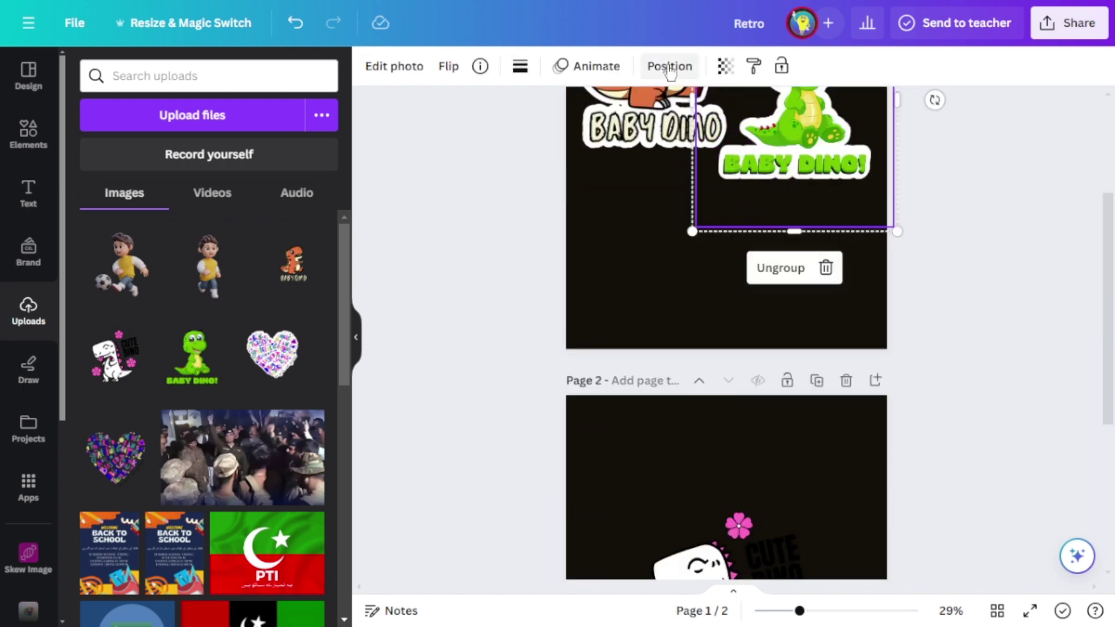
key(ctrl+shift+g)
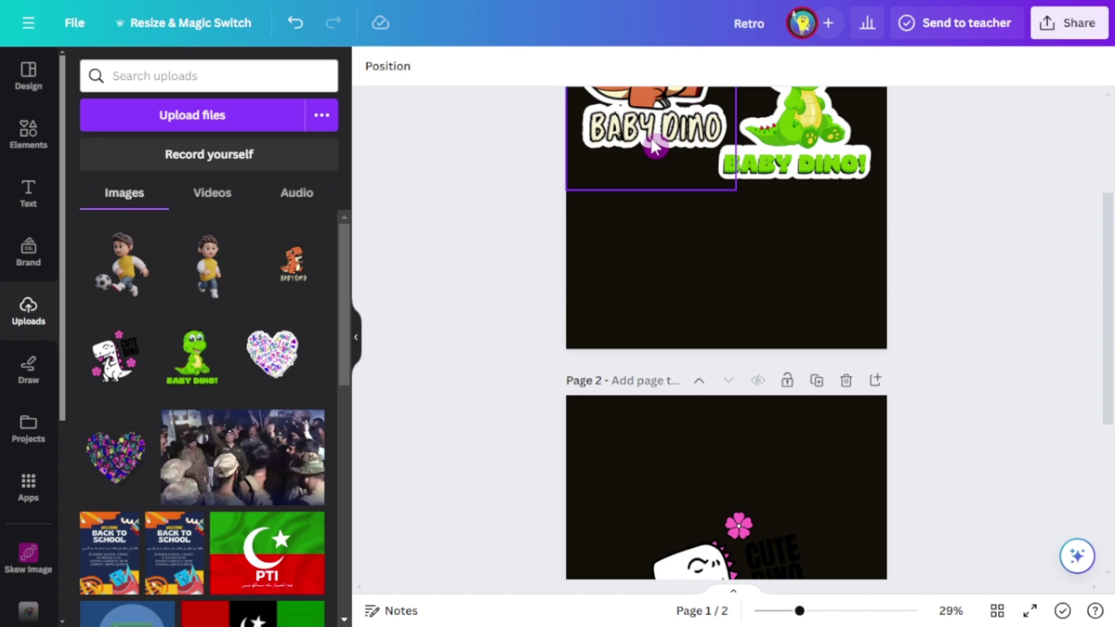
Step: Copy the orange dino's style, undoing the accidental move off its outline
click(653, 145)
scroll(730, 298, up, 3)
click(765, 476)
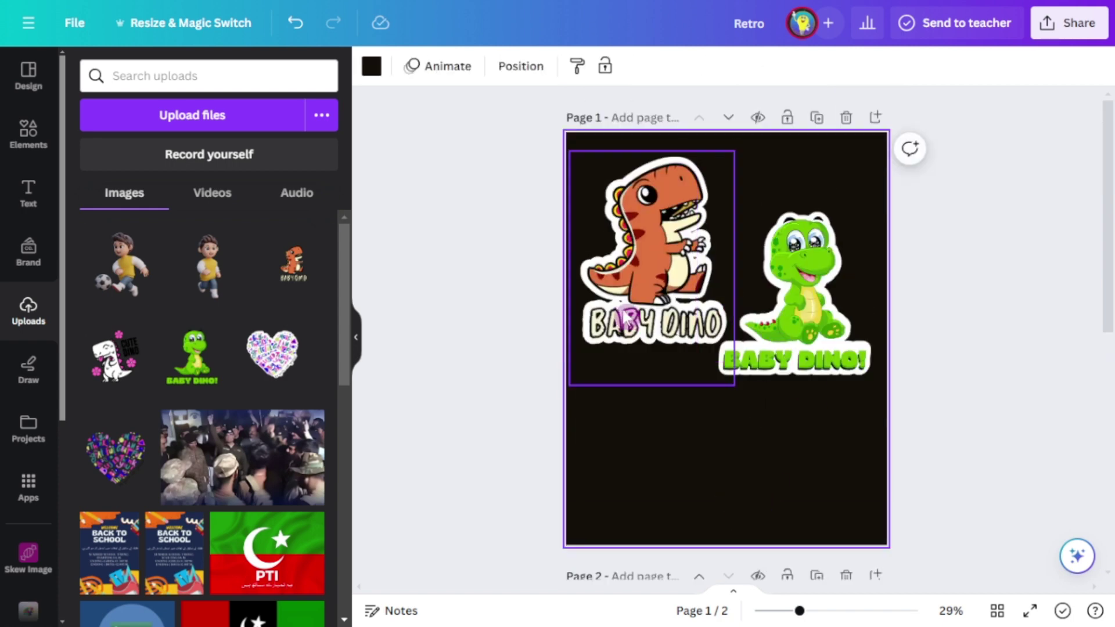
click(626, 311)
drag(647, 304, 691, 301)
click(753, 66)
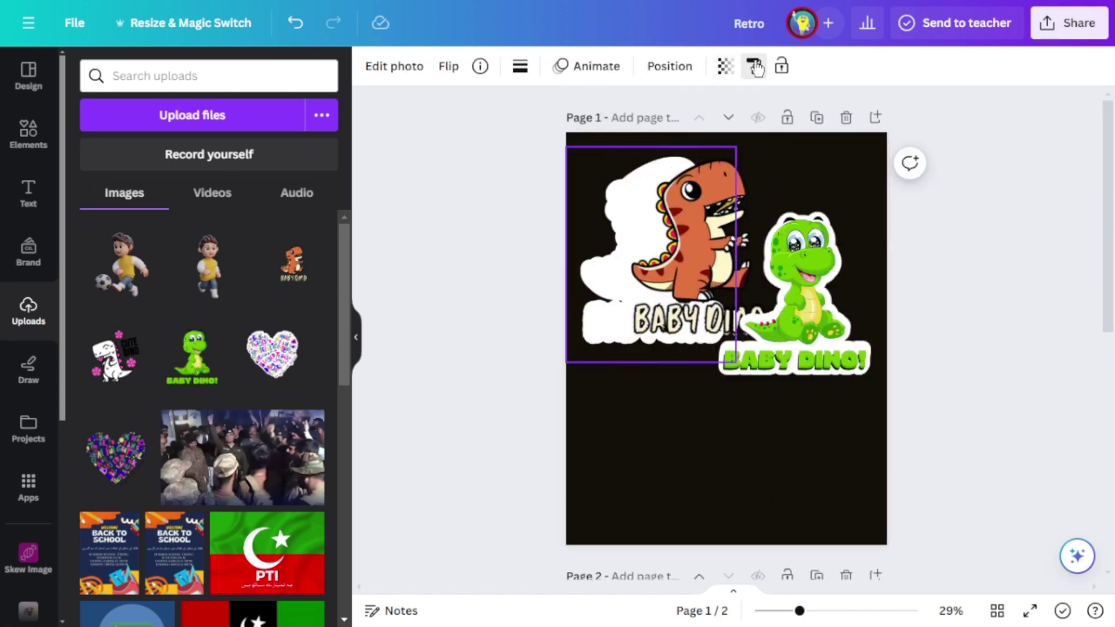
scroll(691, 389, down, 7)
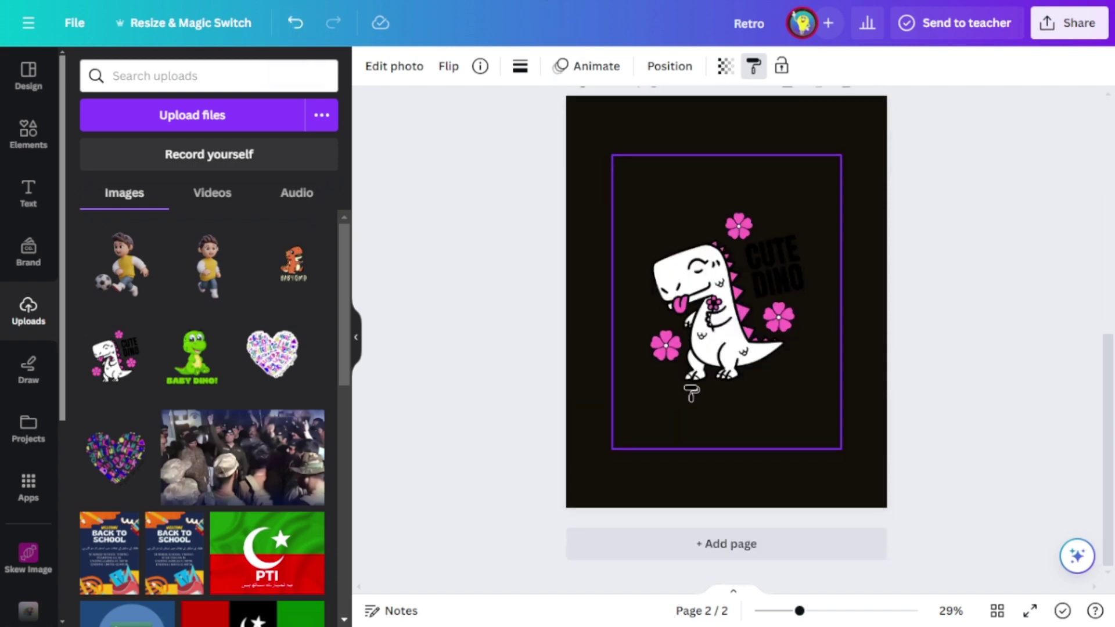
scroll(595, 334, up, 7)
click(297, 24)
Step: Apply the copied style to the Cute Dino, then enlarge and centre it on page 2
scroll(644, 406, down, 5)
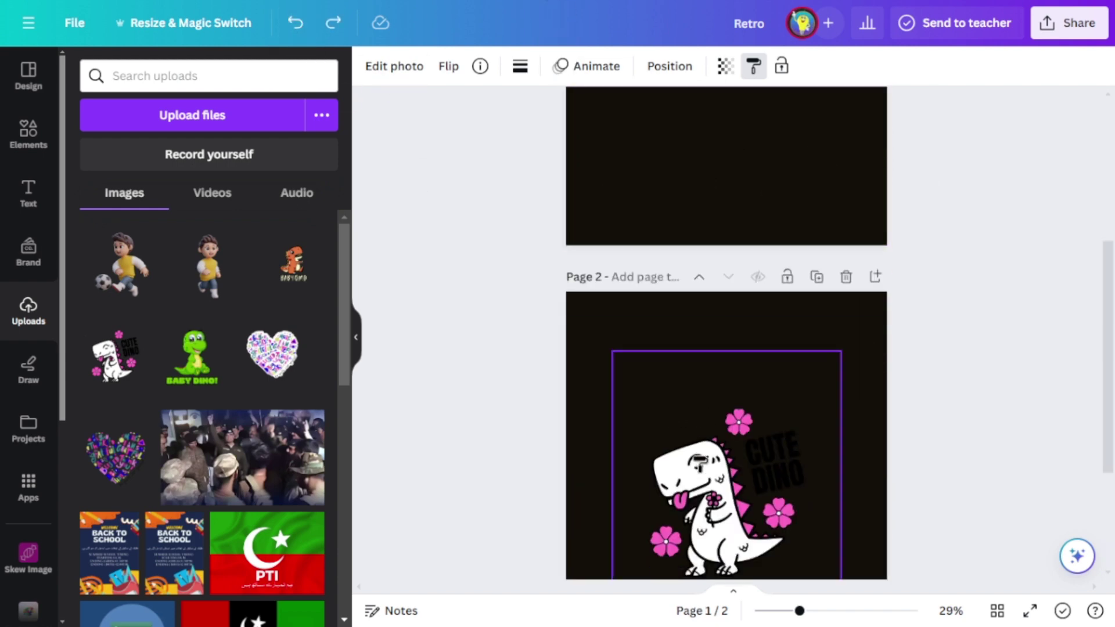
click(804, 465)
scroll(774, 455, down, 4)
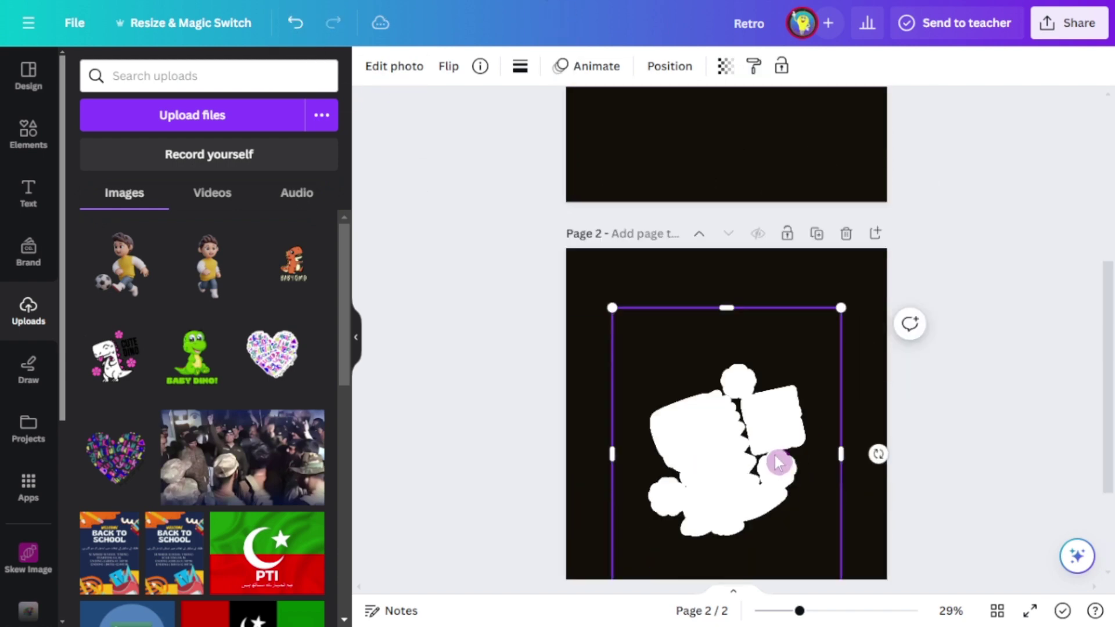
drag(696, 345, 693, 341)
drag(843, 451, 826, 428)
drag(741, 307, 803, 289)
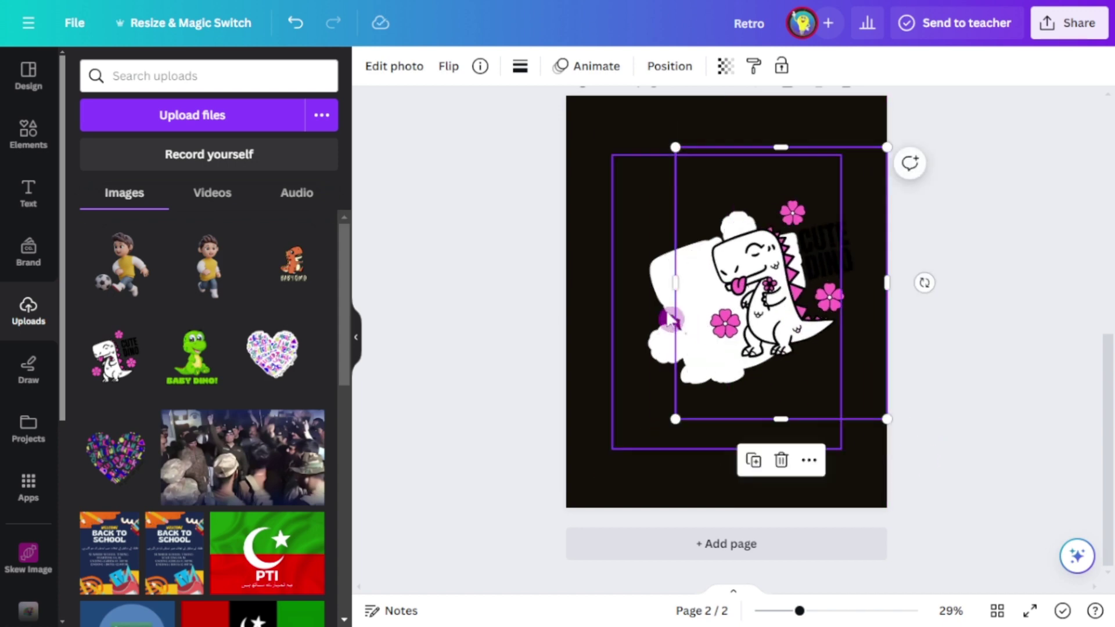
Step: Change the Cute Dino silhouette's outline colour to bright yellow #FFD600
click(671, 320)
click(404, 65)
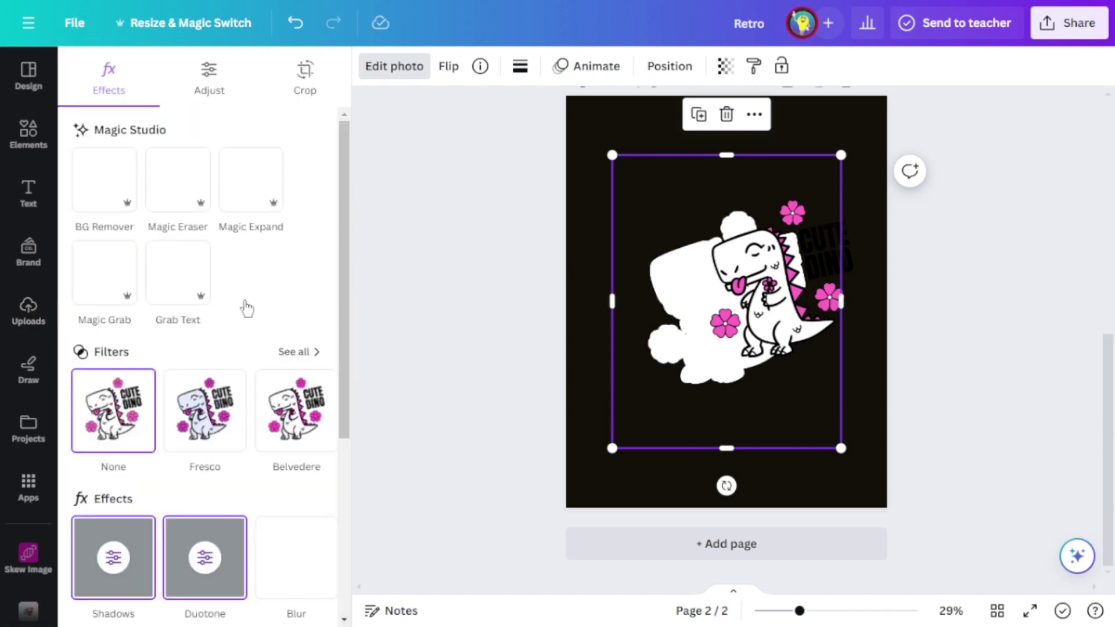
click(132, 589)
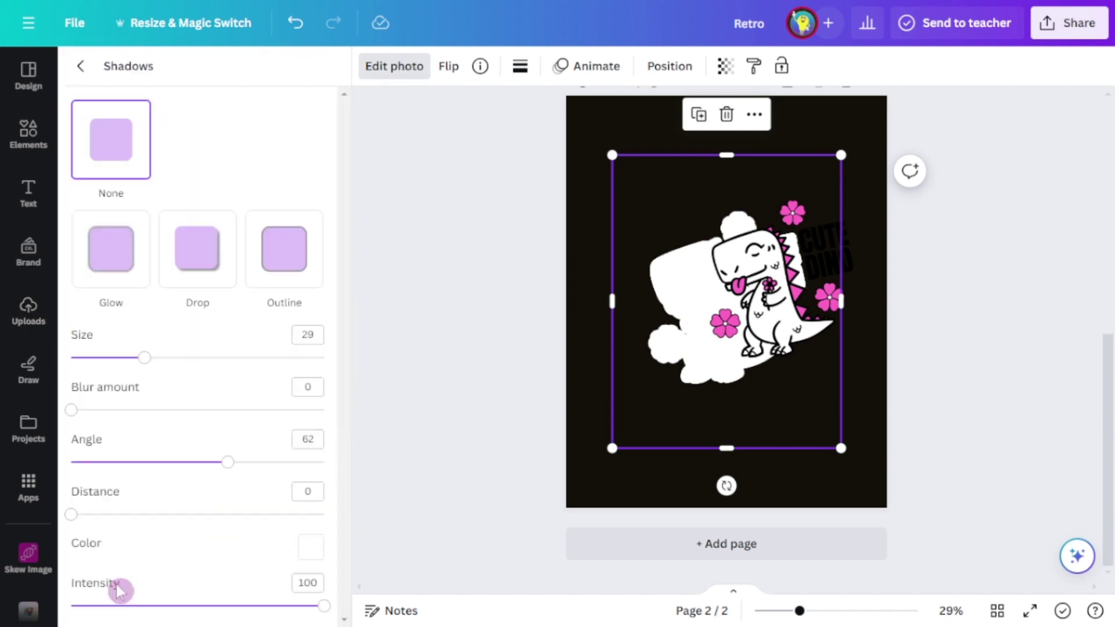
click(318, 551)
click(348, 470)
drag(422, 422, 556, 342)
click(379, 67)
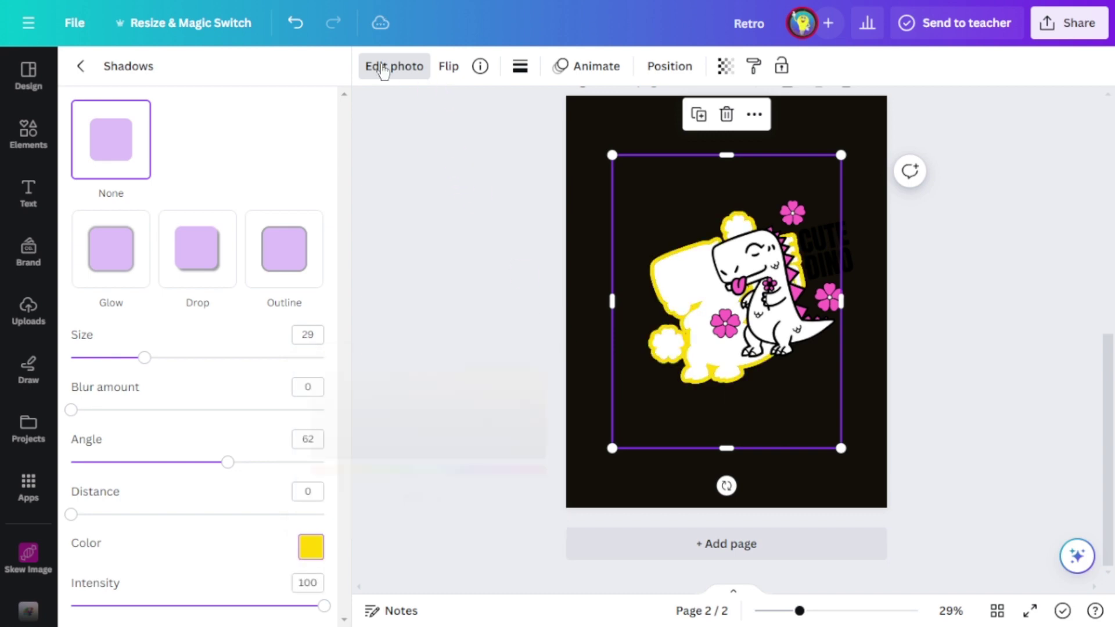
click(381, 68)
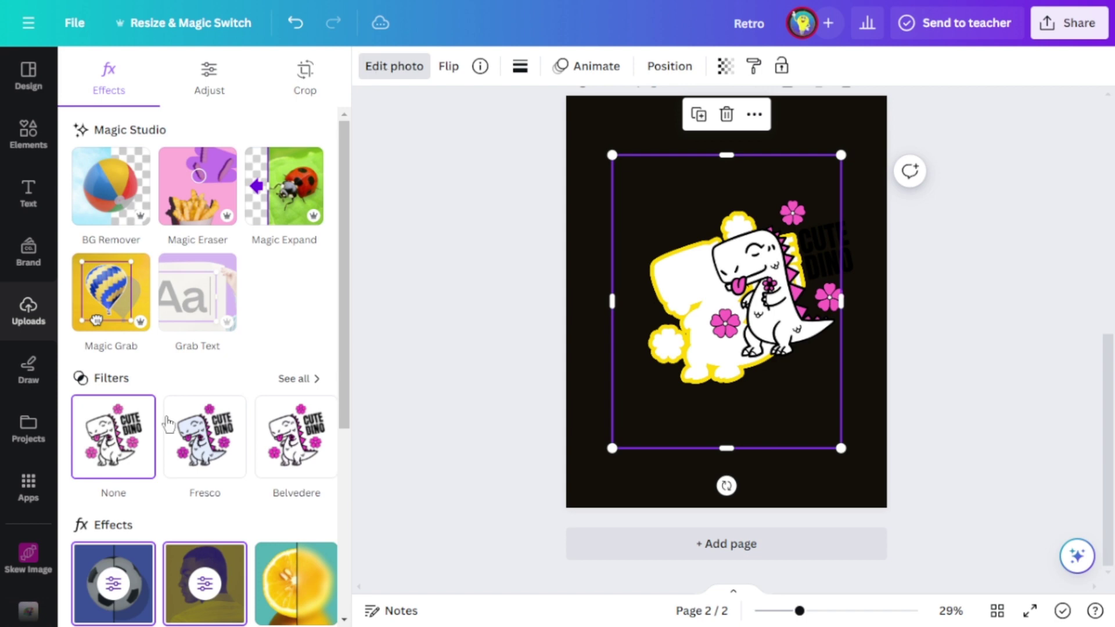
Step: Make the silhouette solid yellow by setting Duotone highlights and shadows to #FFD600
click(204, 583)
click(311, 377)
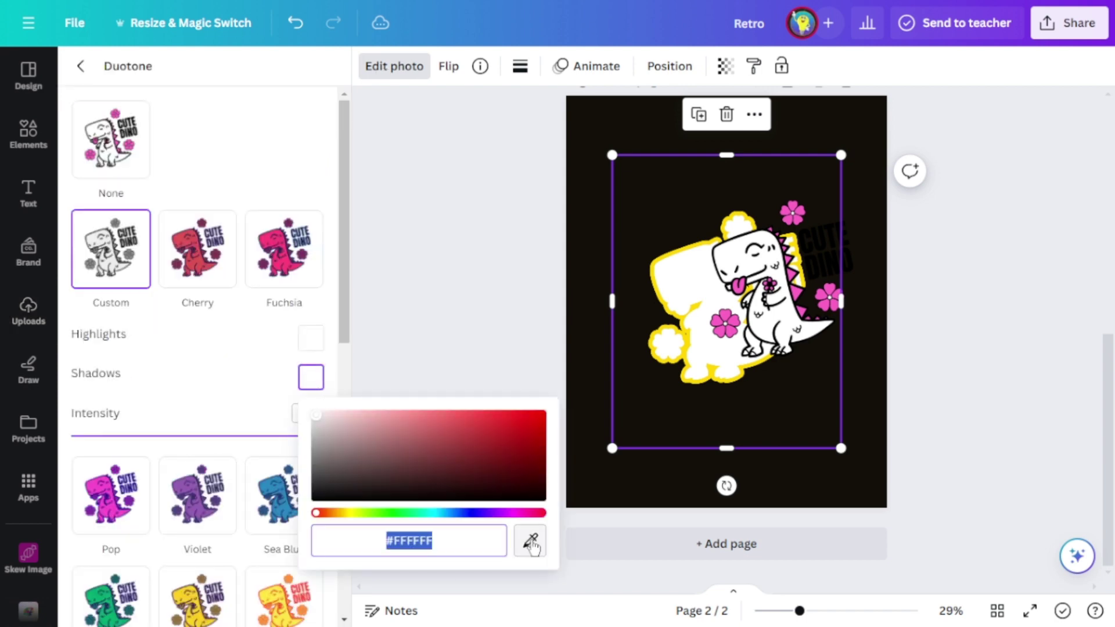
click(530, 540)
click(678, 358)
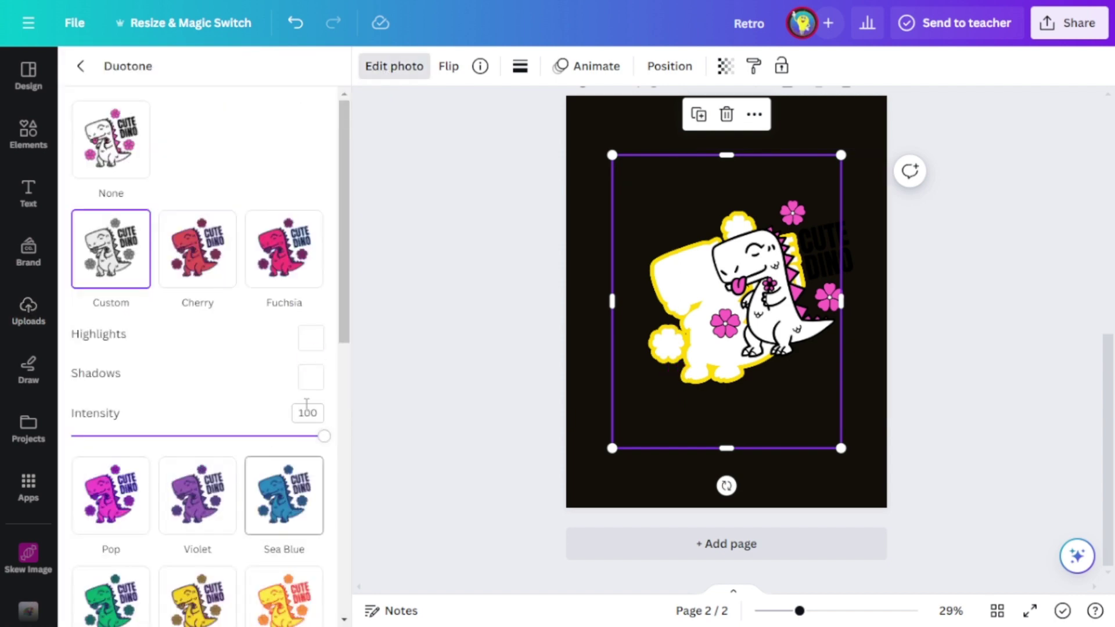
click(310, 338)
click(530, 501)
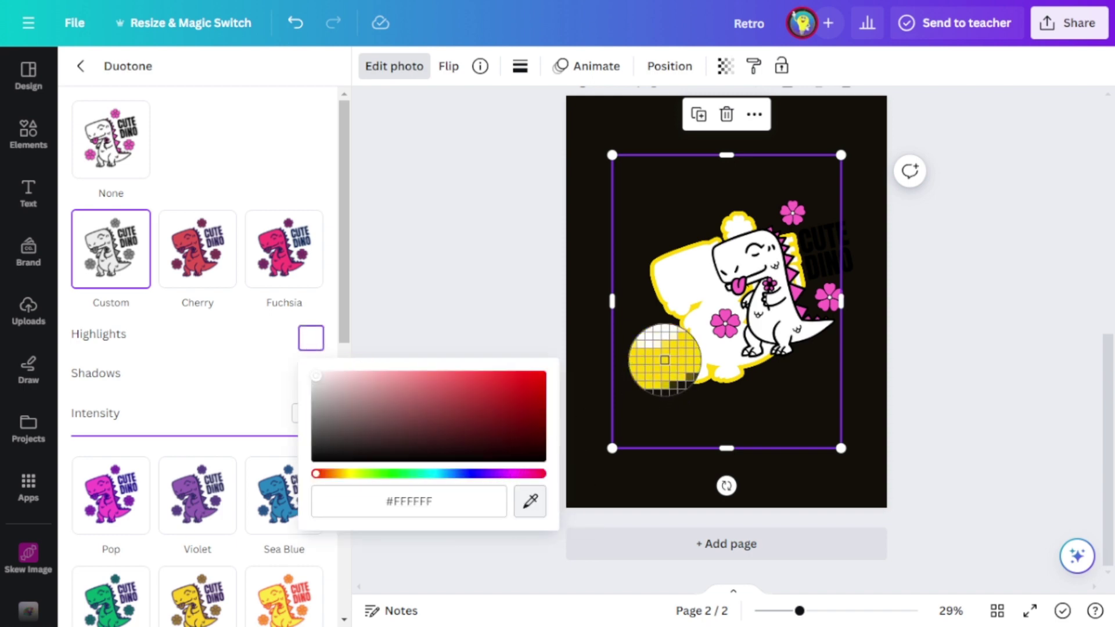
click(667, 366)
click(259, 377)
click(305, 386)
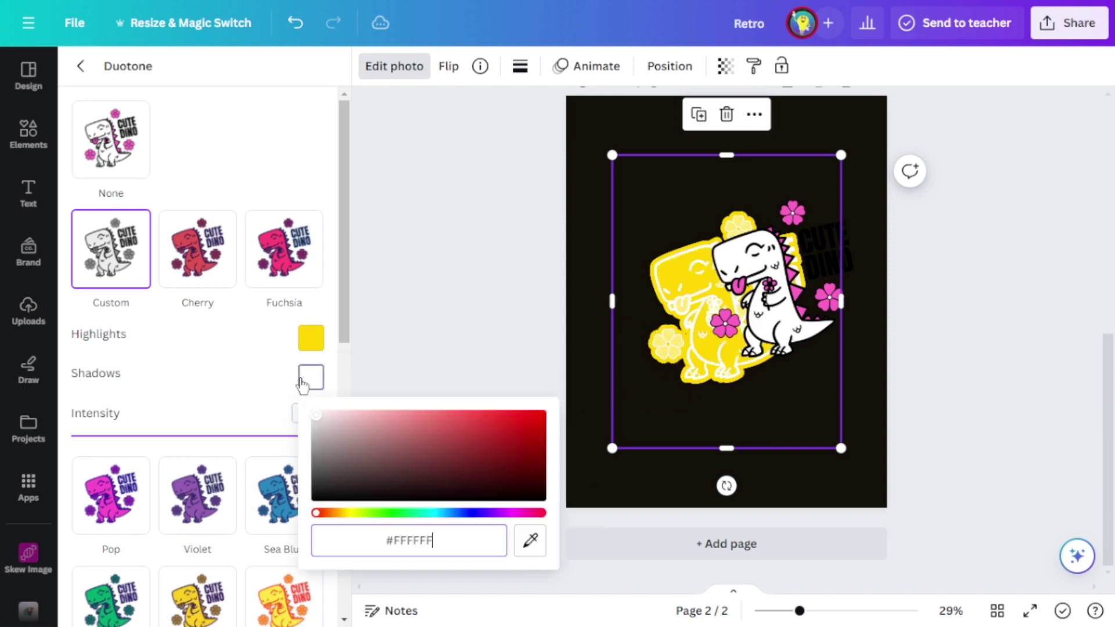
click(529, 540)
click(312, 344)
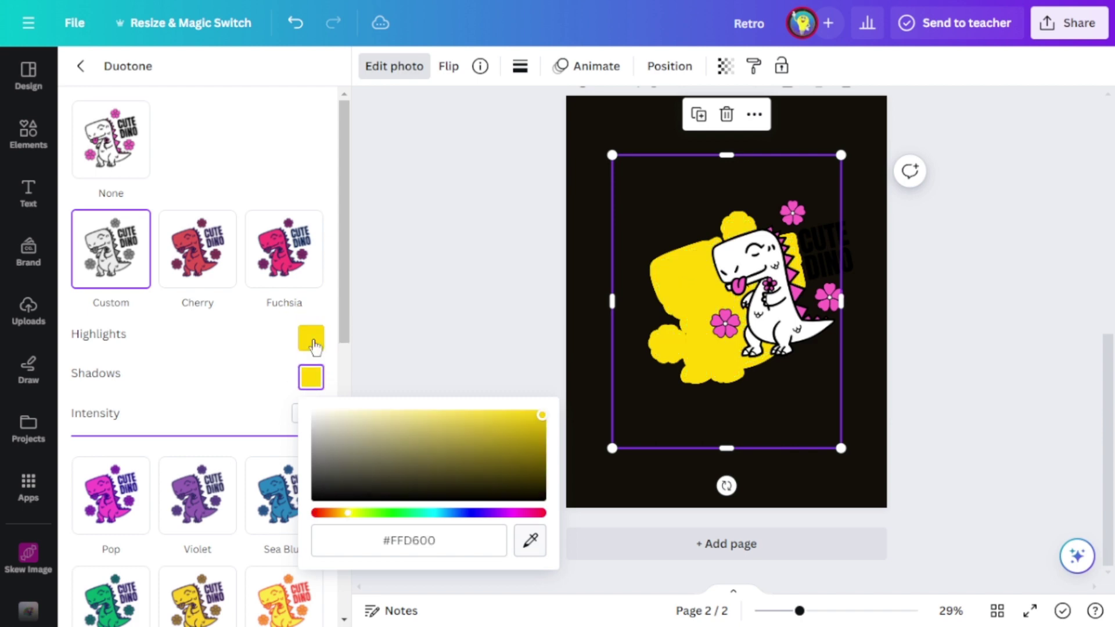
click(910, 405)
Step: Place the white Cute Dino on the yellow silhouette and group the two together
click(908, 409)
drag(775, 316, 714, 329)
drag(942, 441, 606, 150)
click(682, 115)
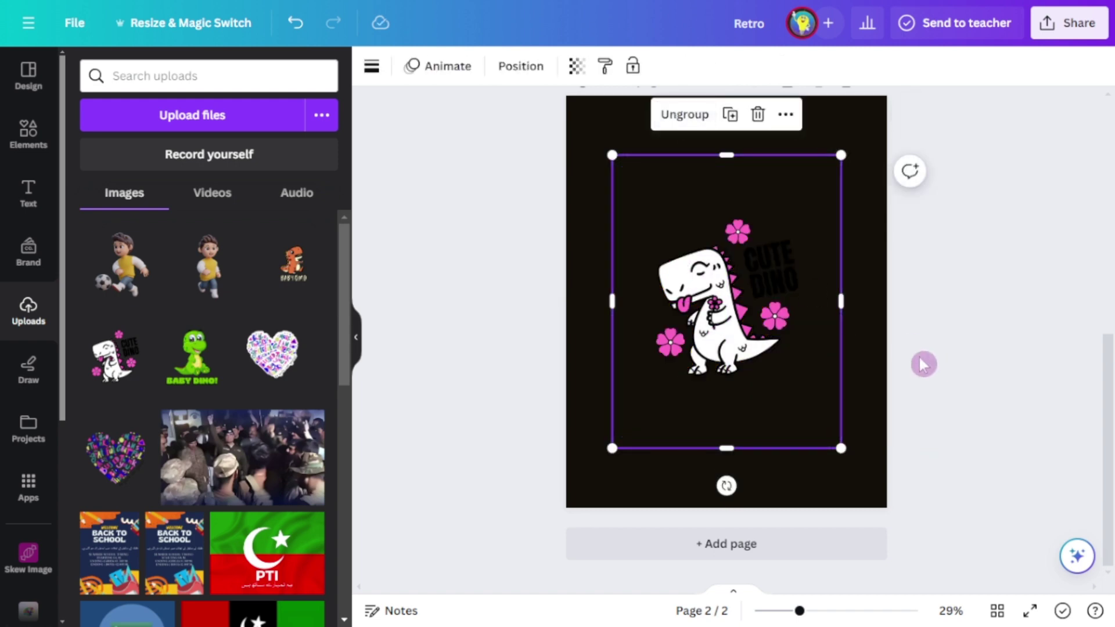
Step: Move the Cute Dino group onto page 1 and delete the empty page 2
drag(780, 372, 767, 40)
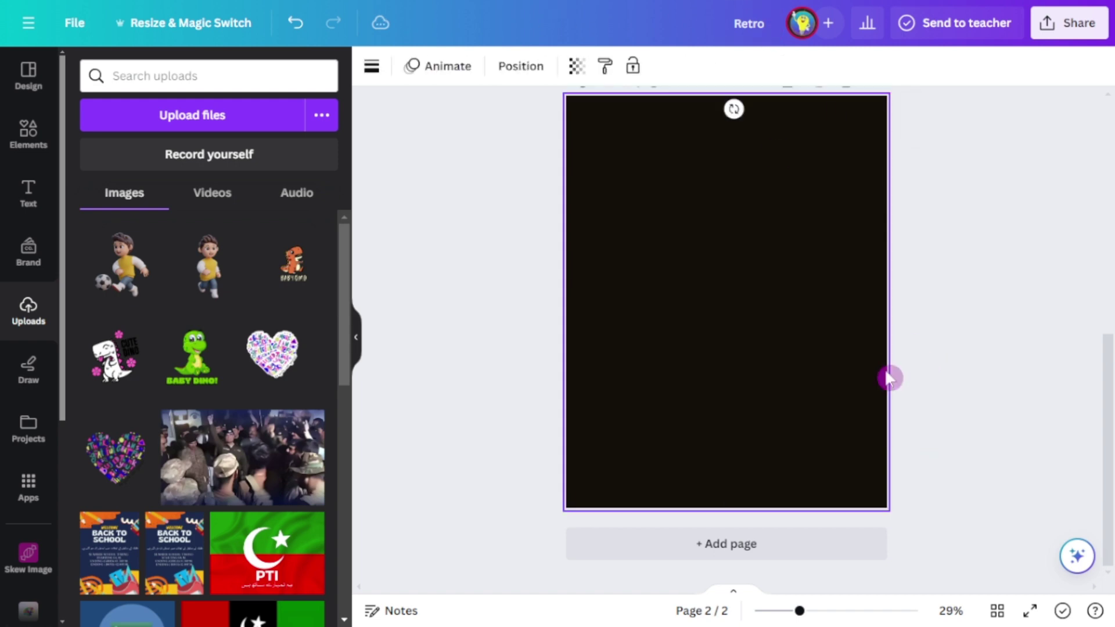
scroll(1107, 326, up, 5)
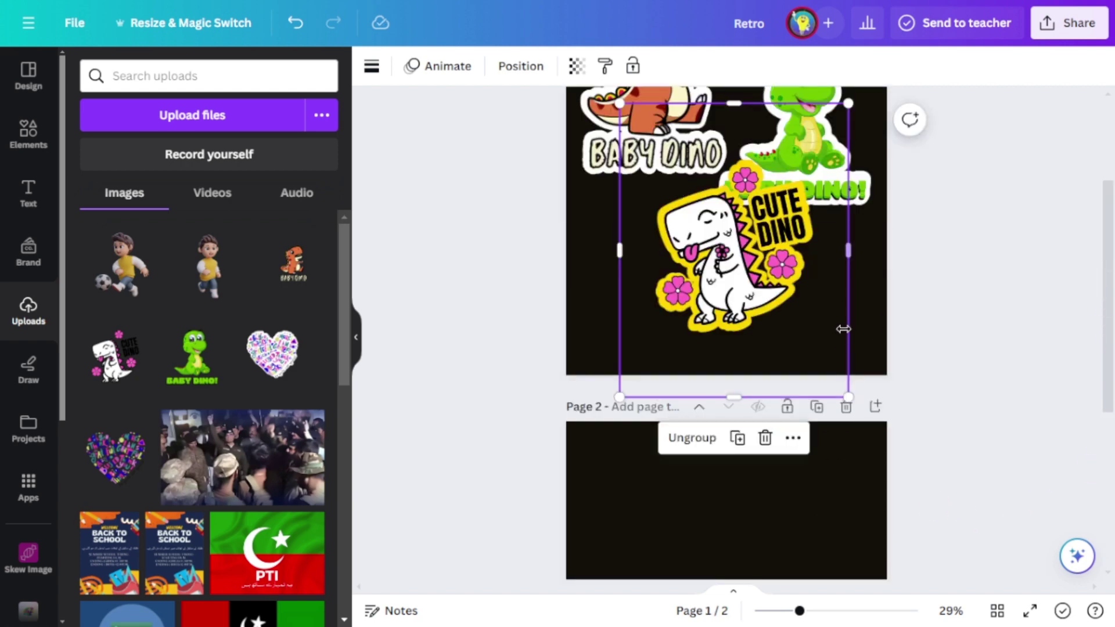
click(846, 406)
drag(739, 384, 693, 345)
scroll(673, 353, down, 2)
scroll(685, 334, up, 2)
scroll(693, 357, down, 2)
Step: Undo the green Baby Dino's stray move and group it with its white outline
click(928, 292)
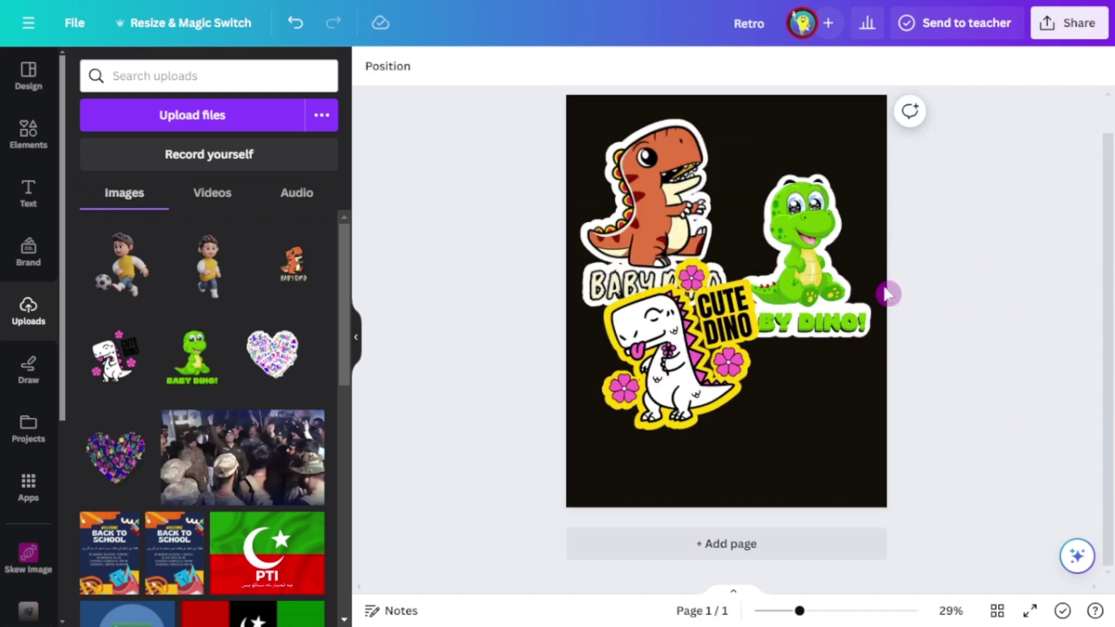
click(833, 241)
click(294, 26)
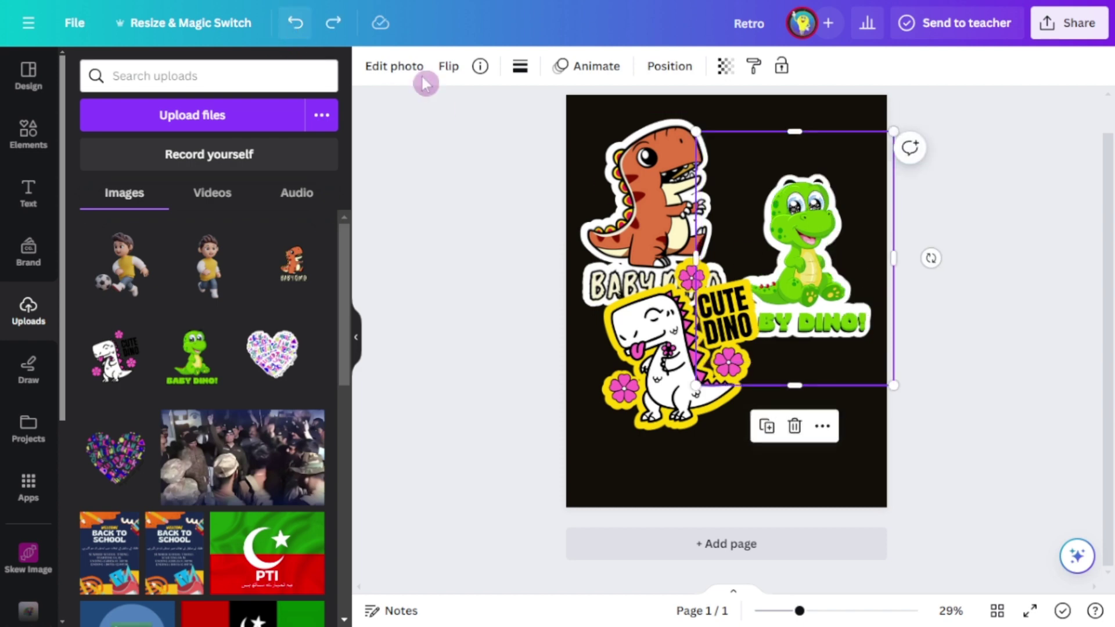
drag(961, 297, 815, 212)
click(762, 437)
Step: Shrink and nudge down the green Baby Dino, then centre the Cute Dino sticker below
drag(911, 354, 875, 306)
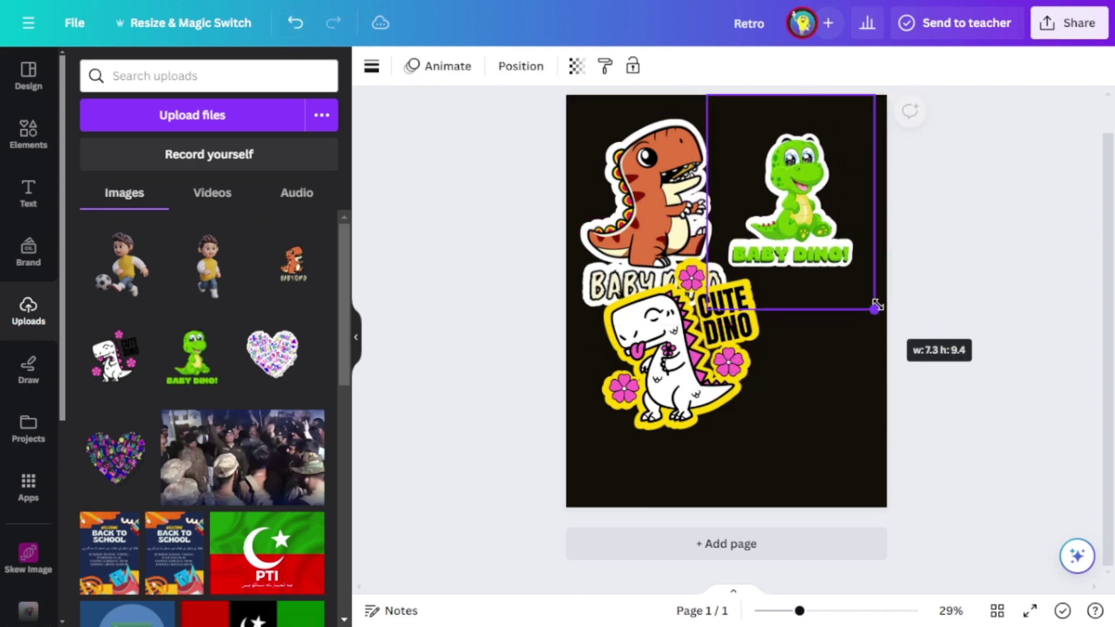
drag(825, 224, 830, 238)
drag(643, 345, 707, 400)
drag(1109, 408, 1107, 378)
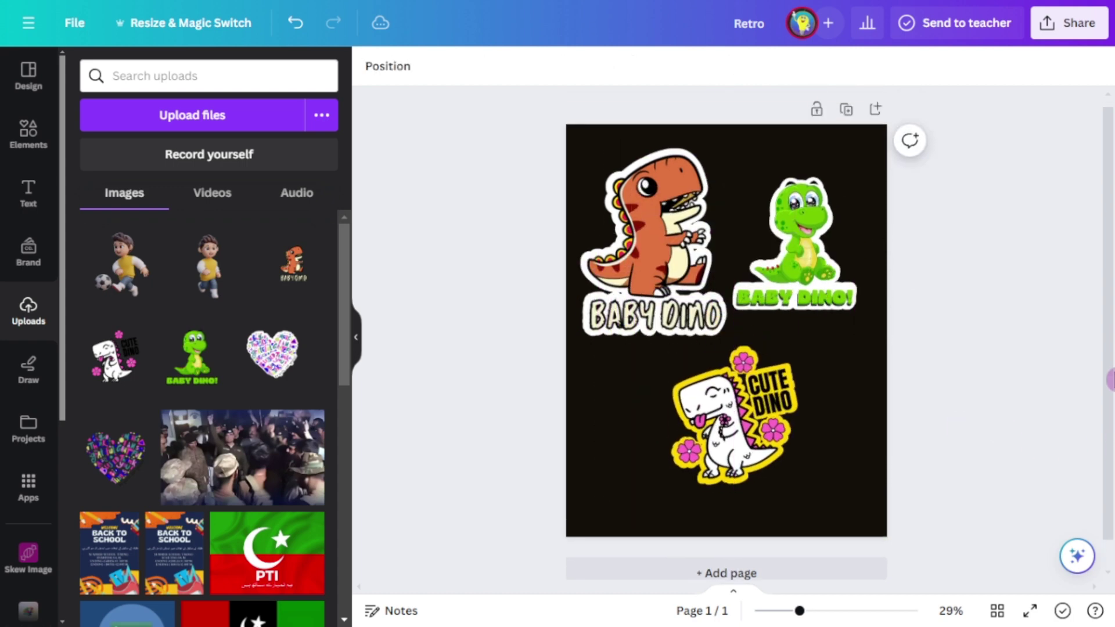